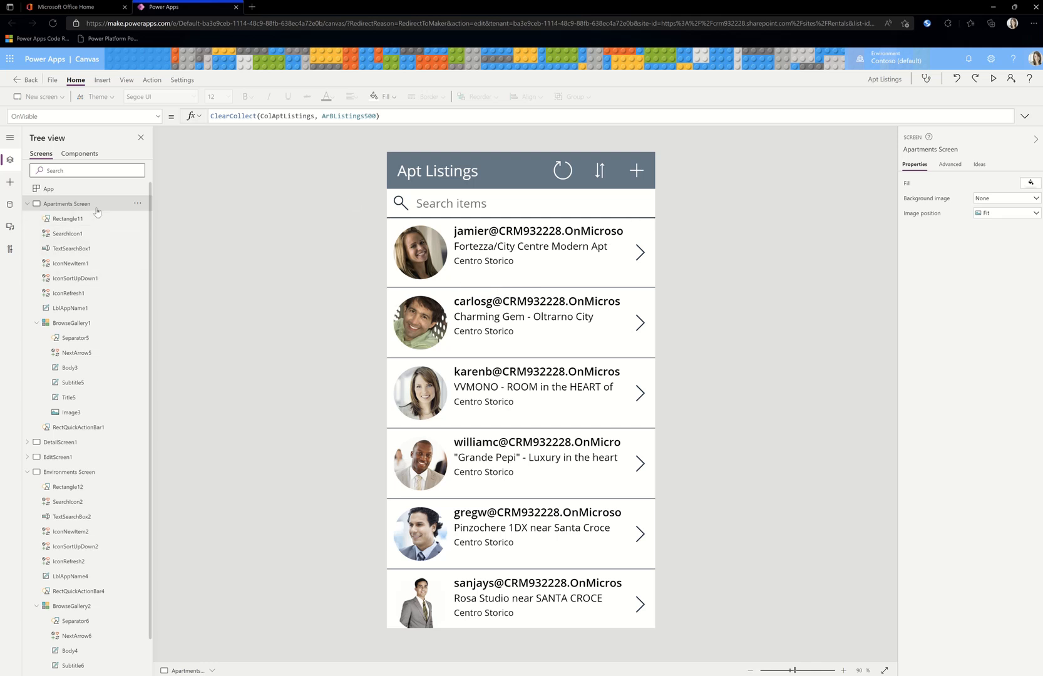
Step: Examine the Apartments gallery's Items source and preview the ColAptListings table in the Apartments Screen's OnVisible formula
click(392, 352)
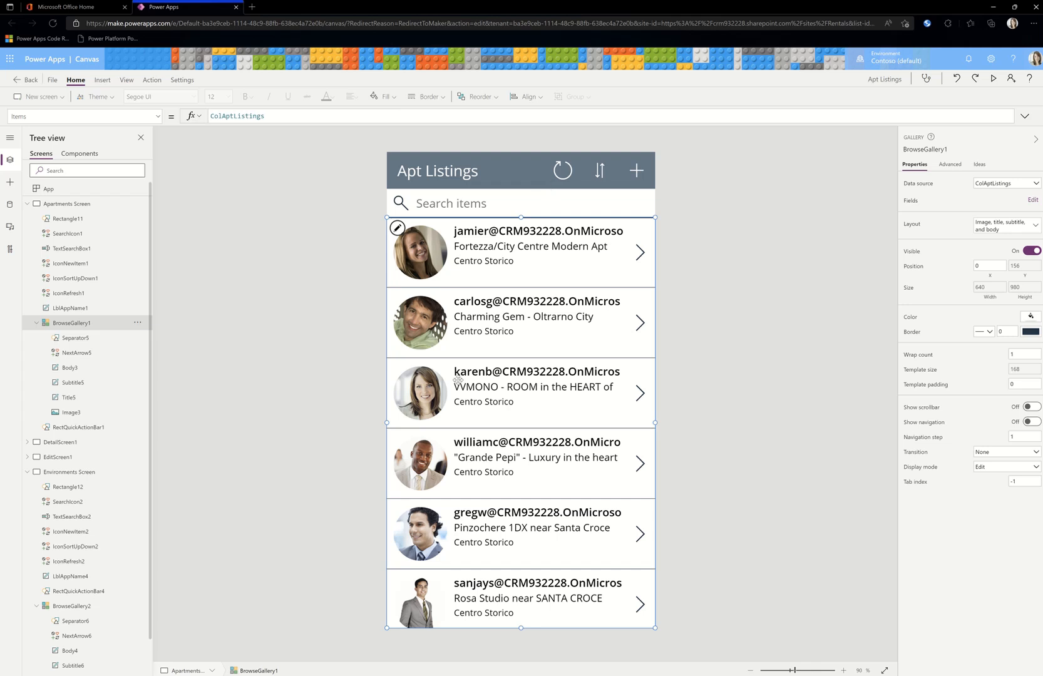
click(100, 206)
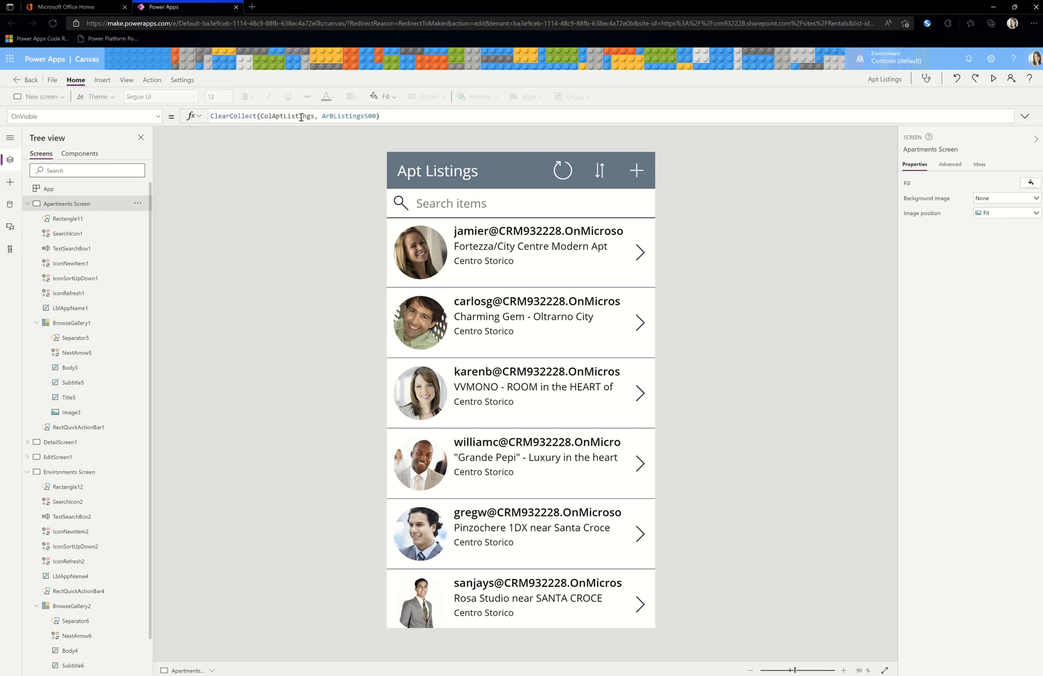
drag(261, 116, 314, 117)
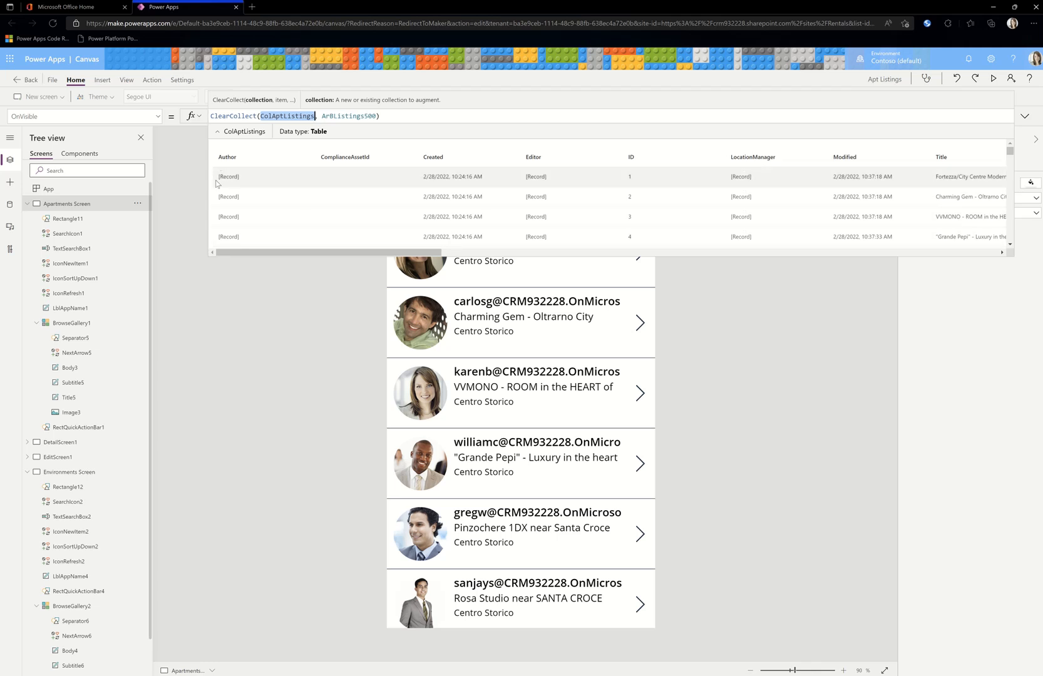
drag(339, 255, 292, 275)
click(470, 428)
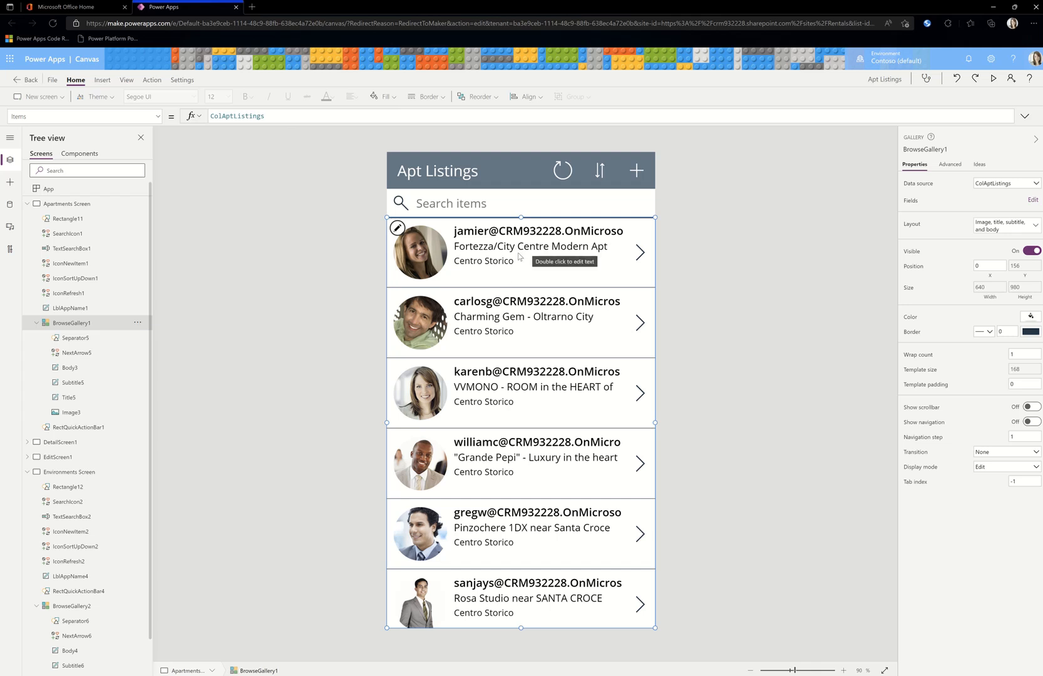
Step: Inspect the Editor record of the first item in the ColAptListings collection, and return to the canvas
click(126, 80)
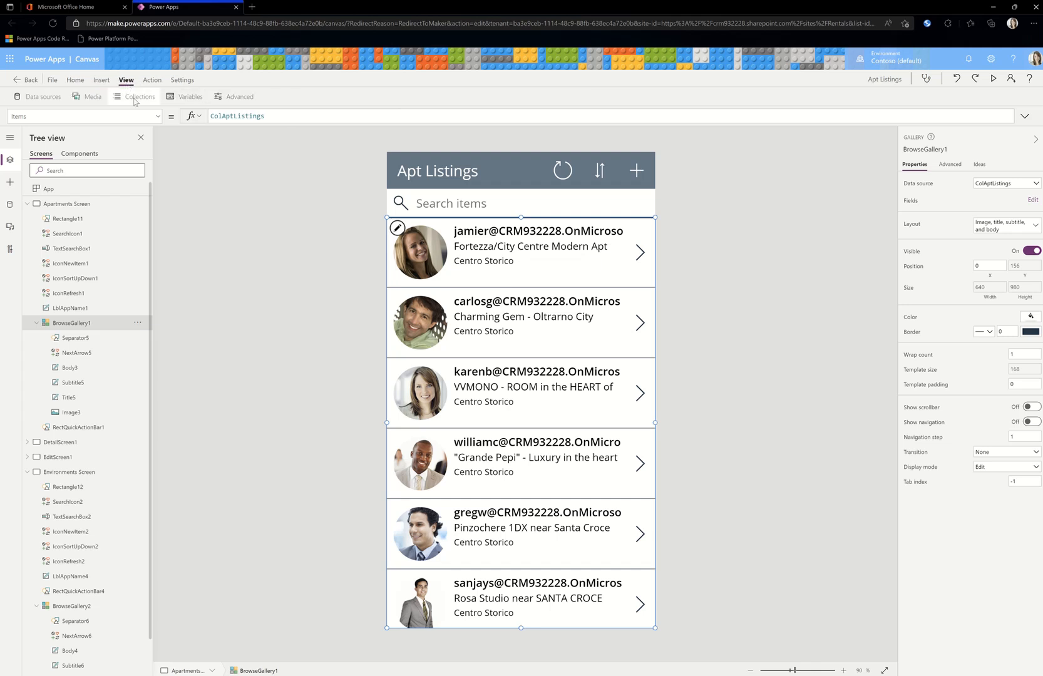
click(134, 99)
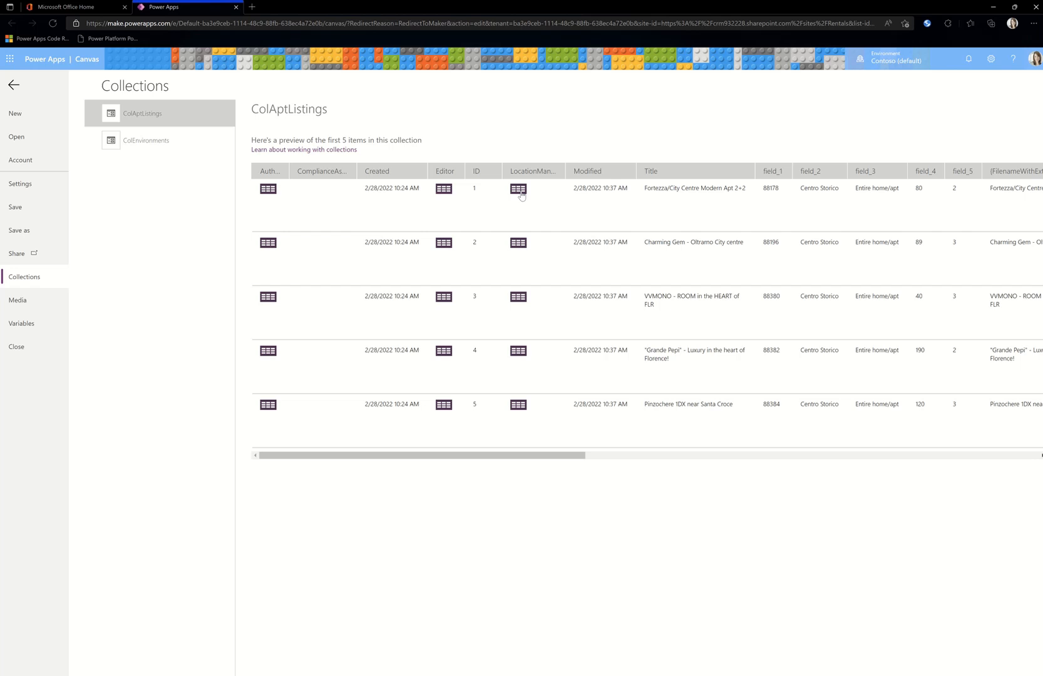
click(446, 190)
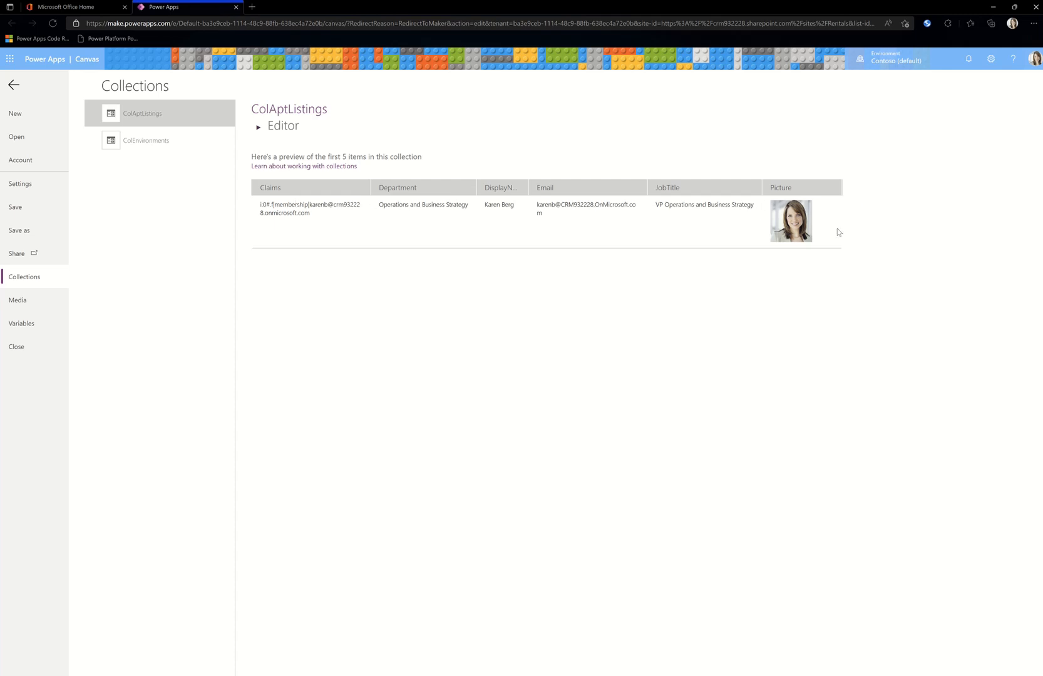
click(13, 87)
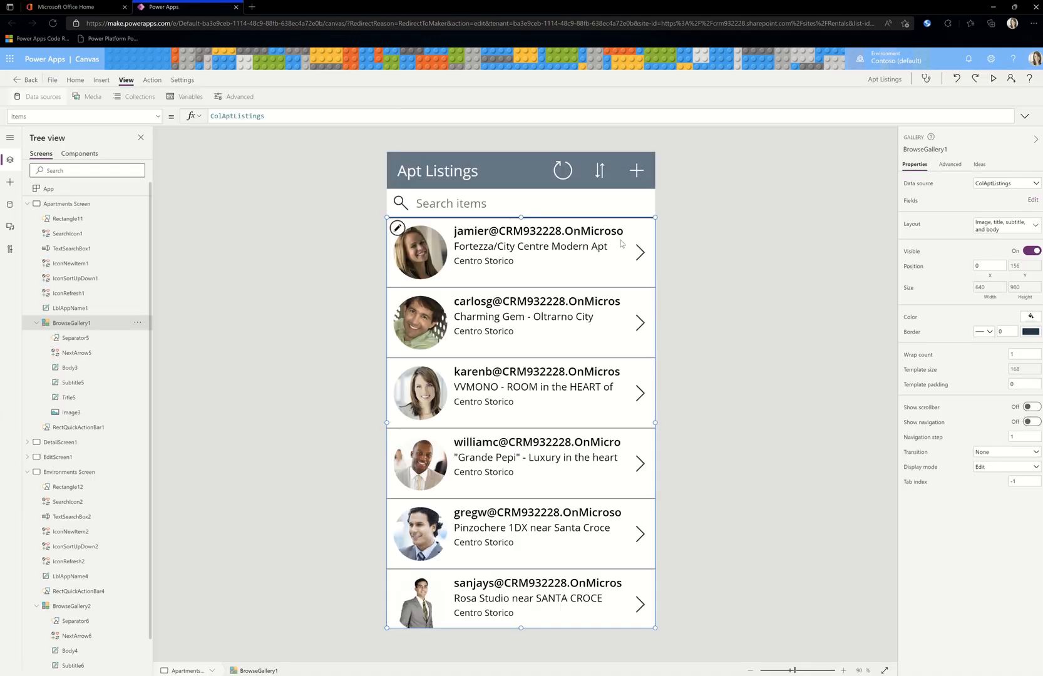
Step: Re-enter the Picture field after ThisItem.LocationManager in the Image formula of the Apartments gallery's picture
click(430, 270)
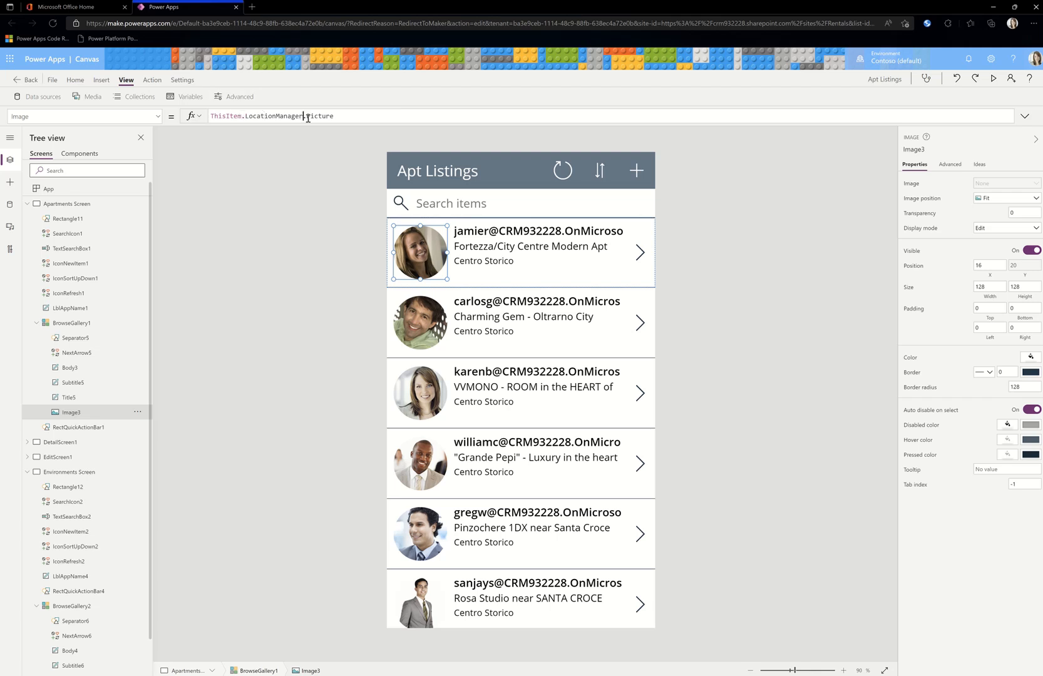
drag(303, 116, 531, 115)
key(BackSpace)
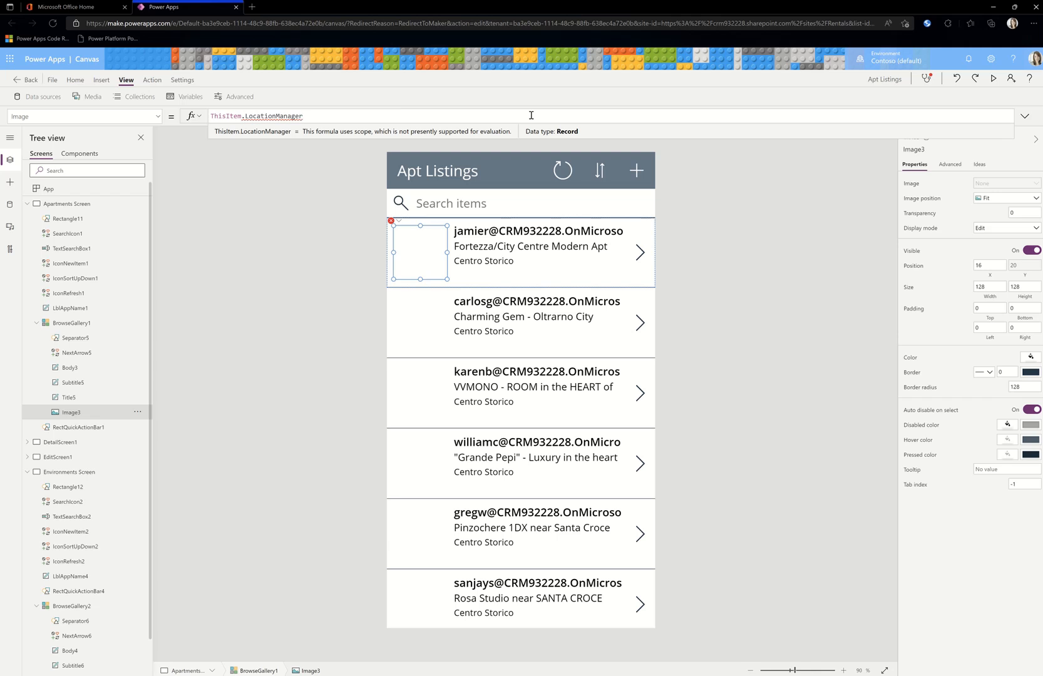
text(.)
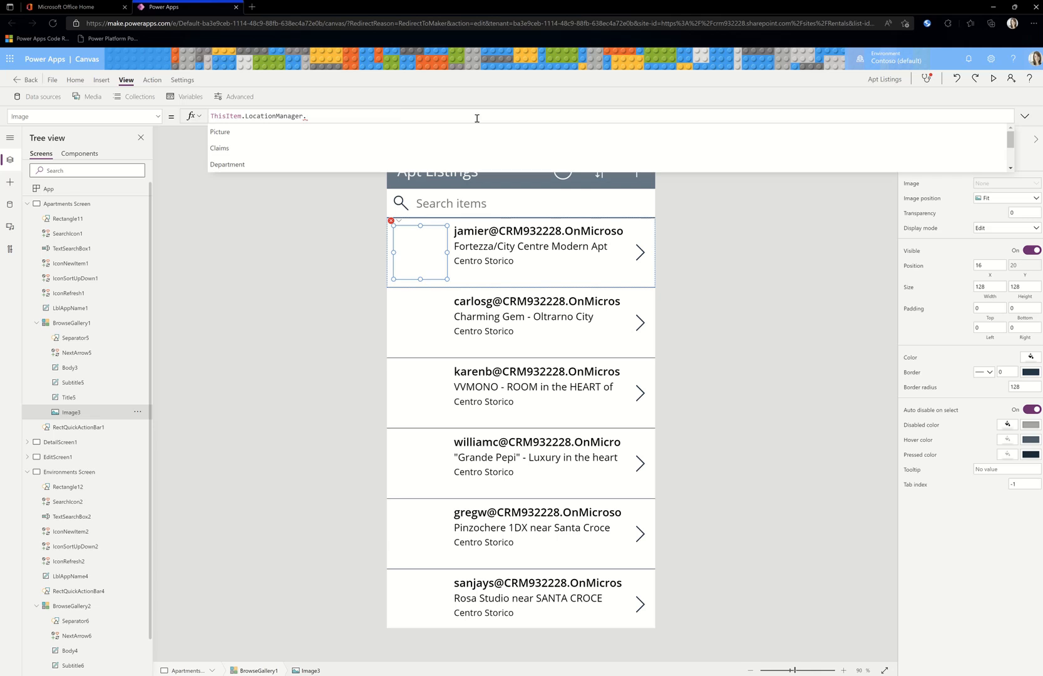
scroll(295, 142, down, 1)
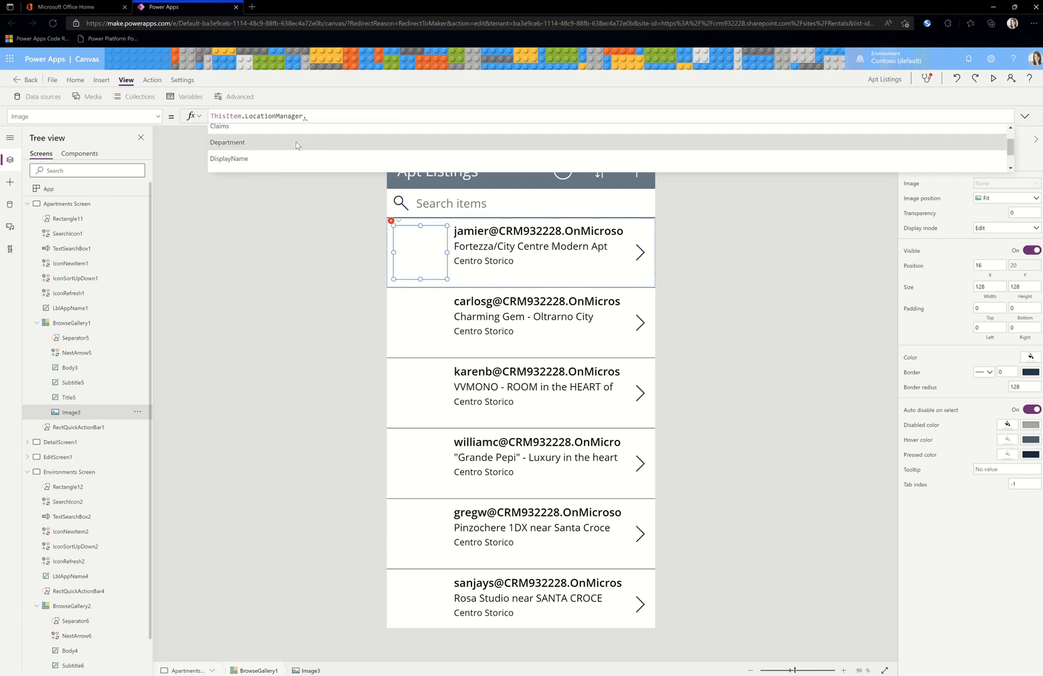
scroll(295, 141, up, 2)
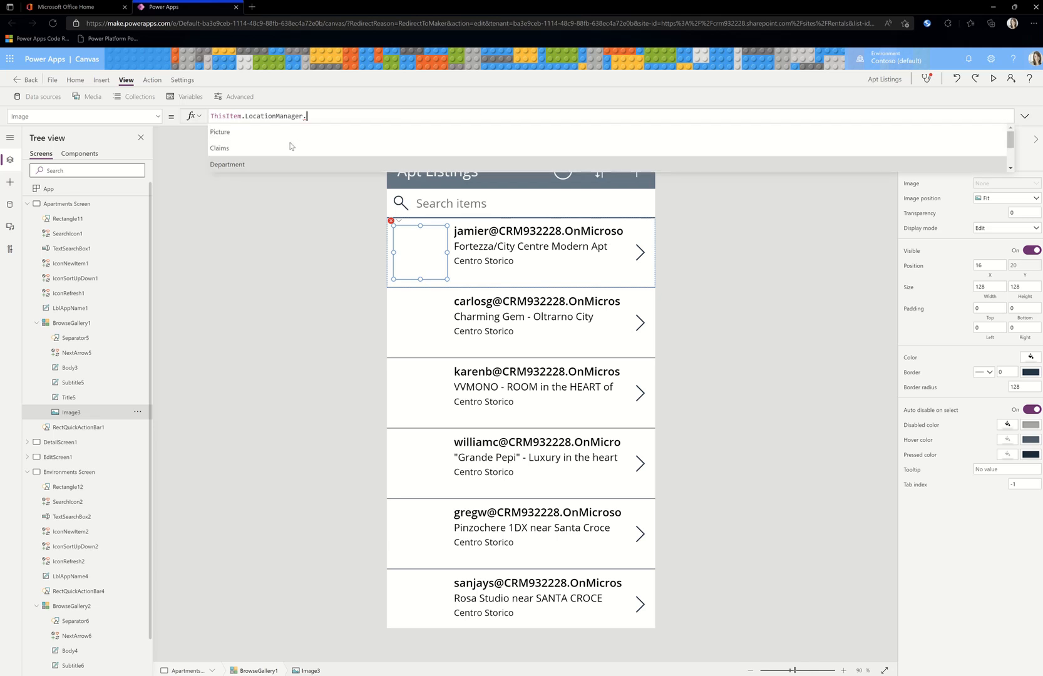
click(253, 137)
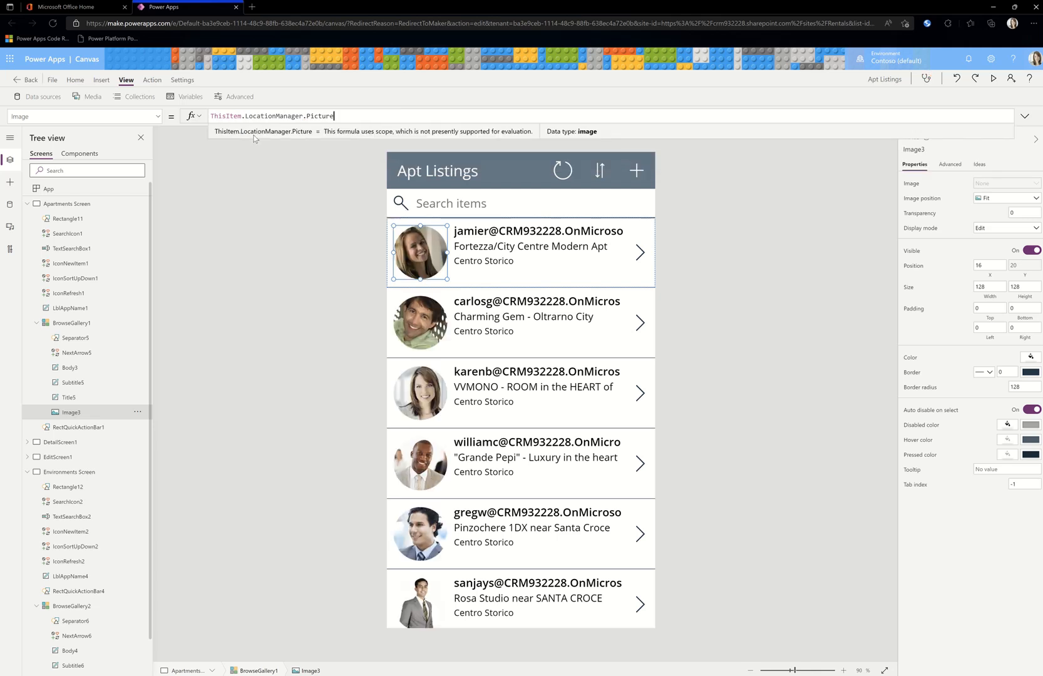
click(286, 313)
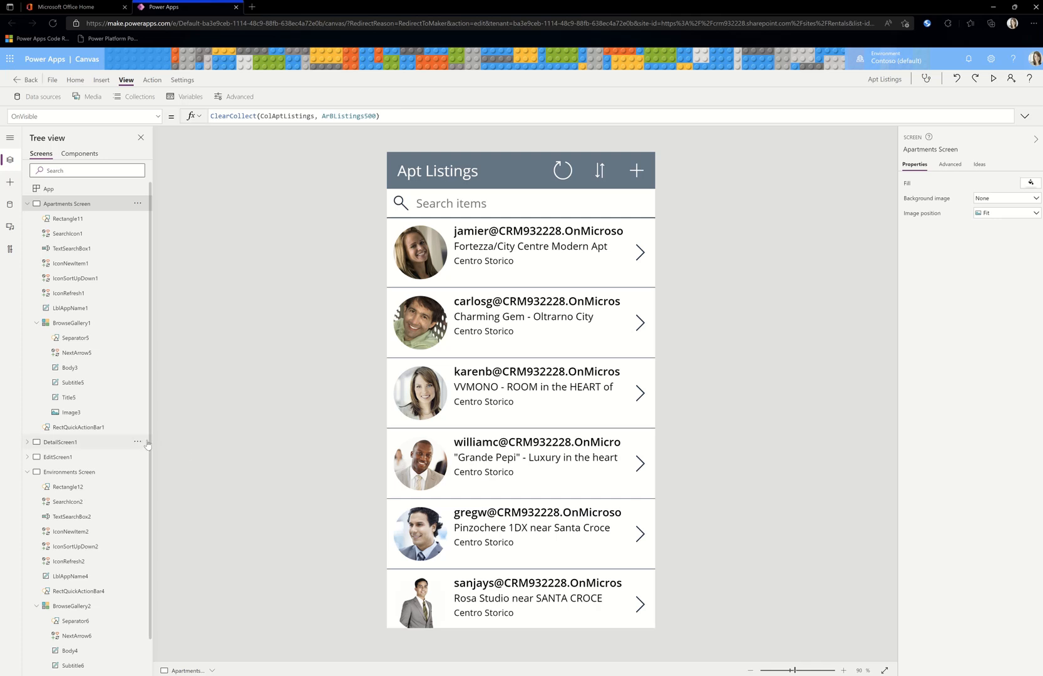
Step: Preview the table returned by PowerAppsforMakers.GetEnvironments().value in the Items formula of the Environments Screen's gallery
scroll(141, 466, down, 1)
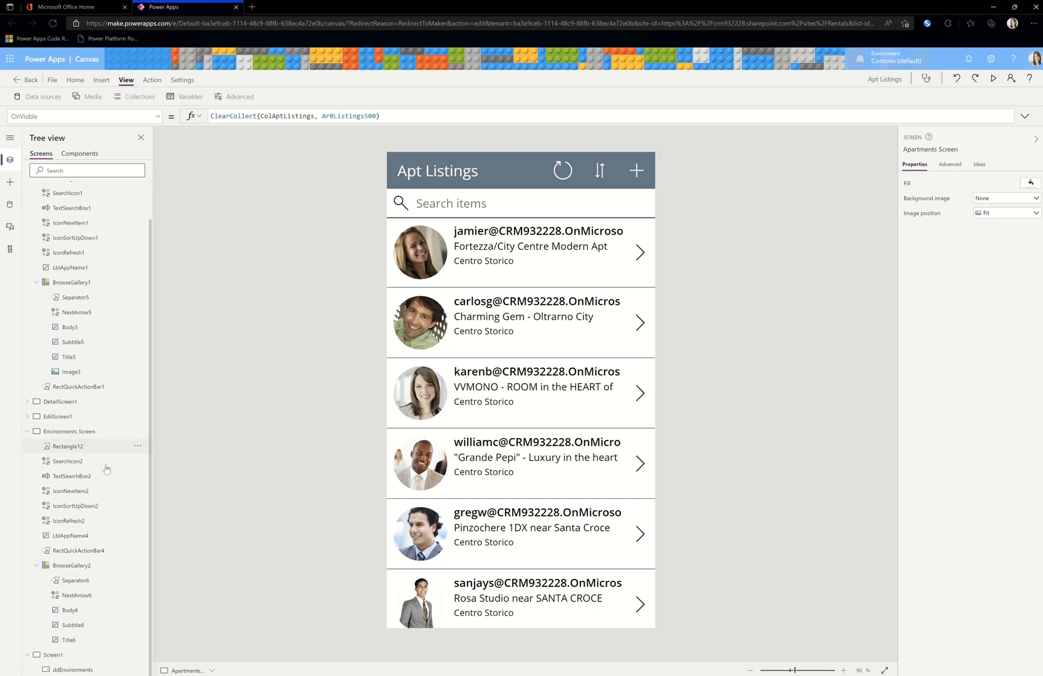
click(88, 429)
click(496, 441)
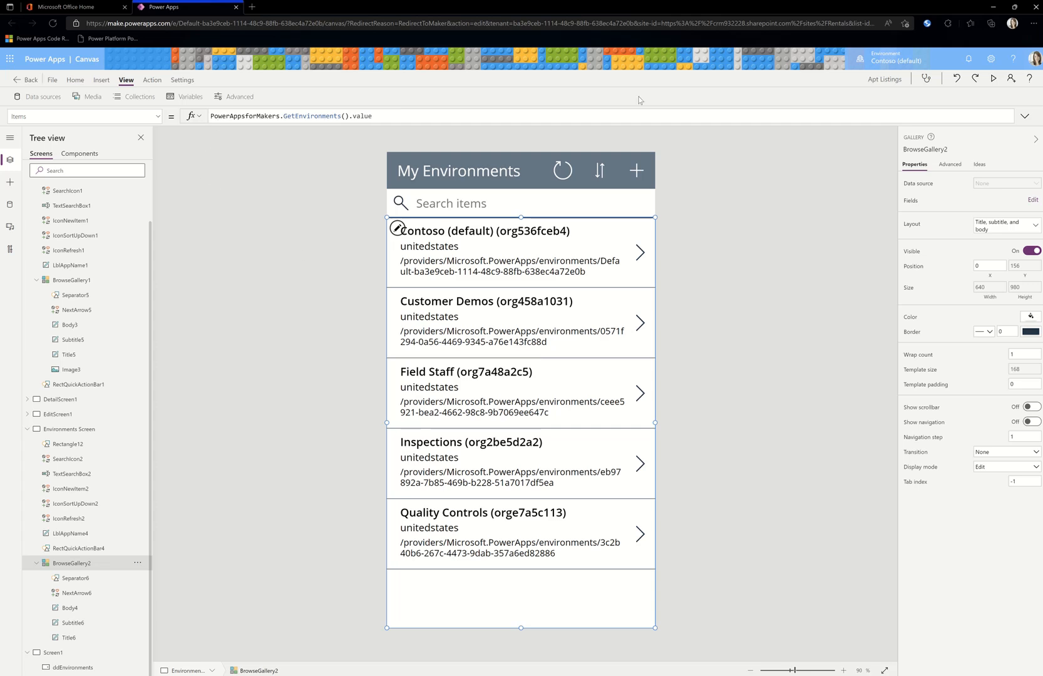
click(1034, 23)
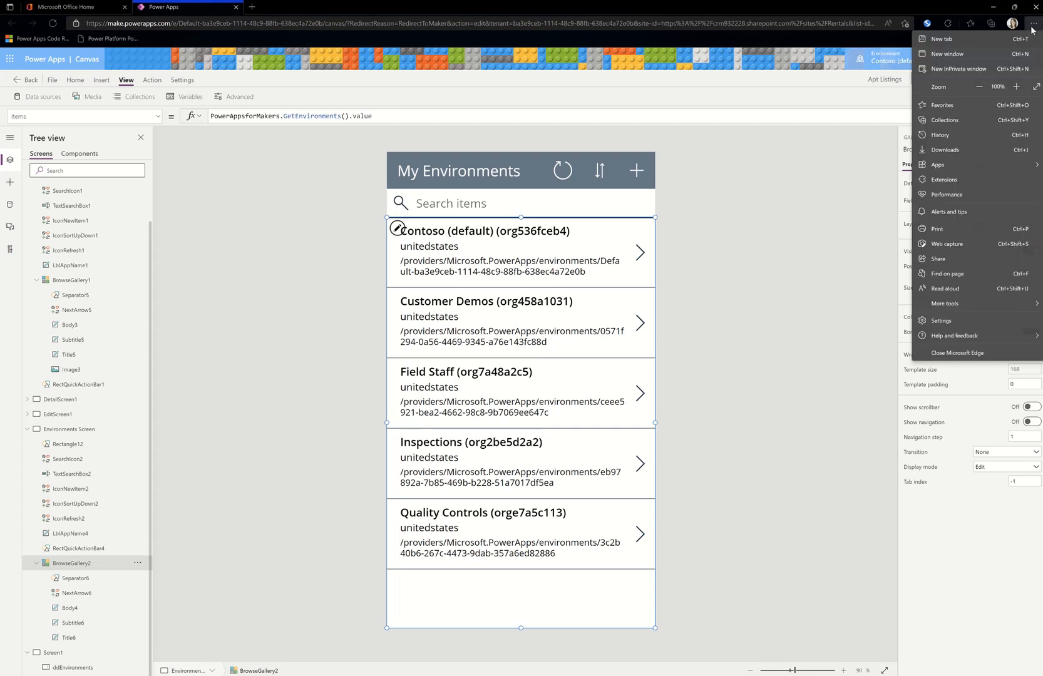
click(1017, 88)
click(1017, 88)
click(1017, 88)
click(1017, 88)
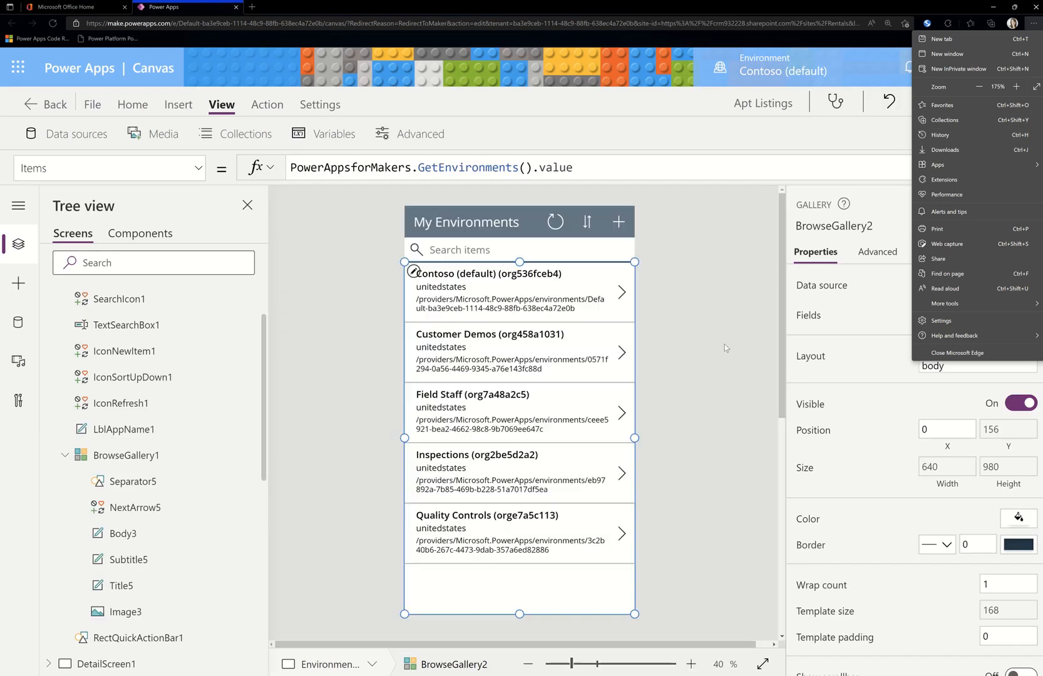
click(324, 167)
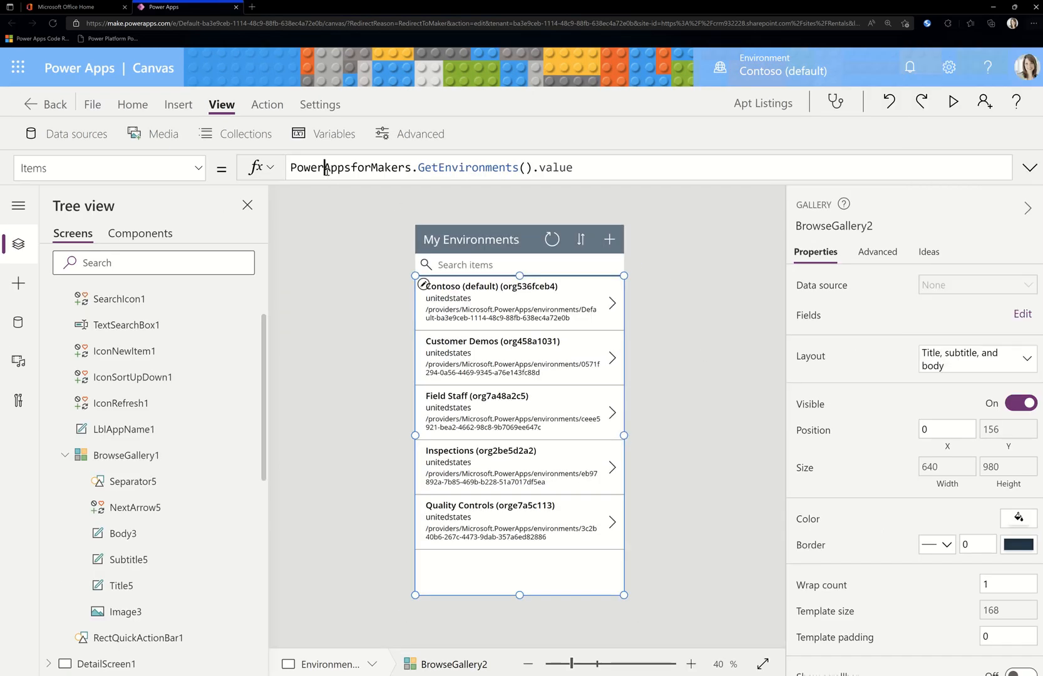
click(626, 169)
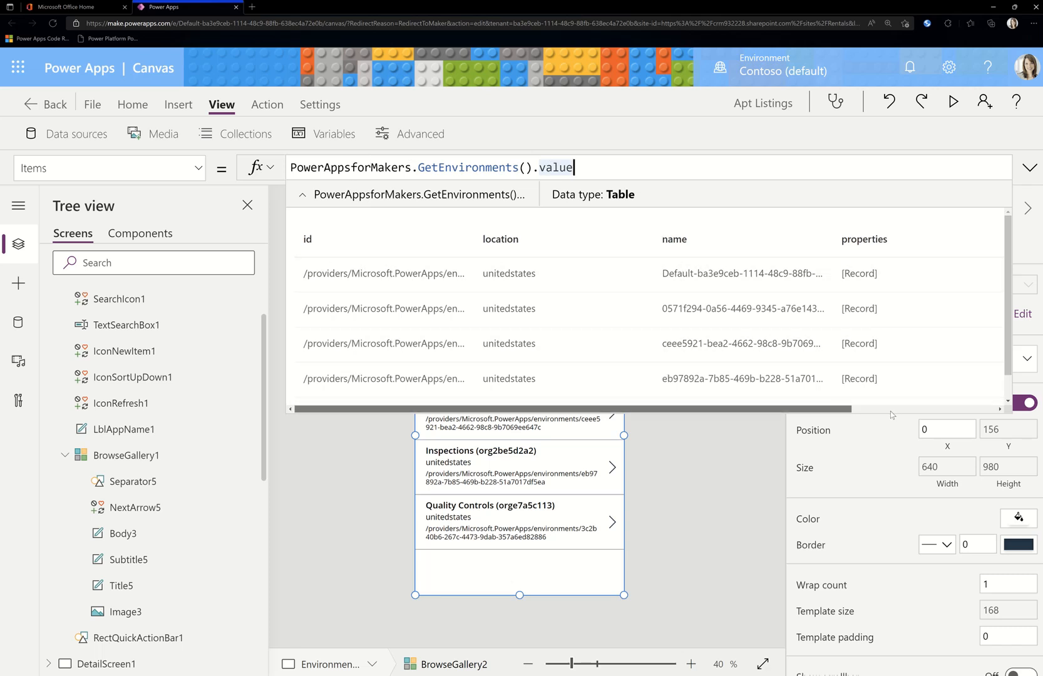
drag(892, 415, 688, 408)
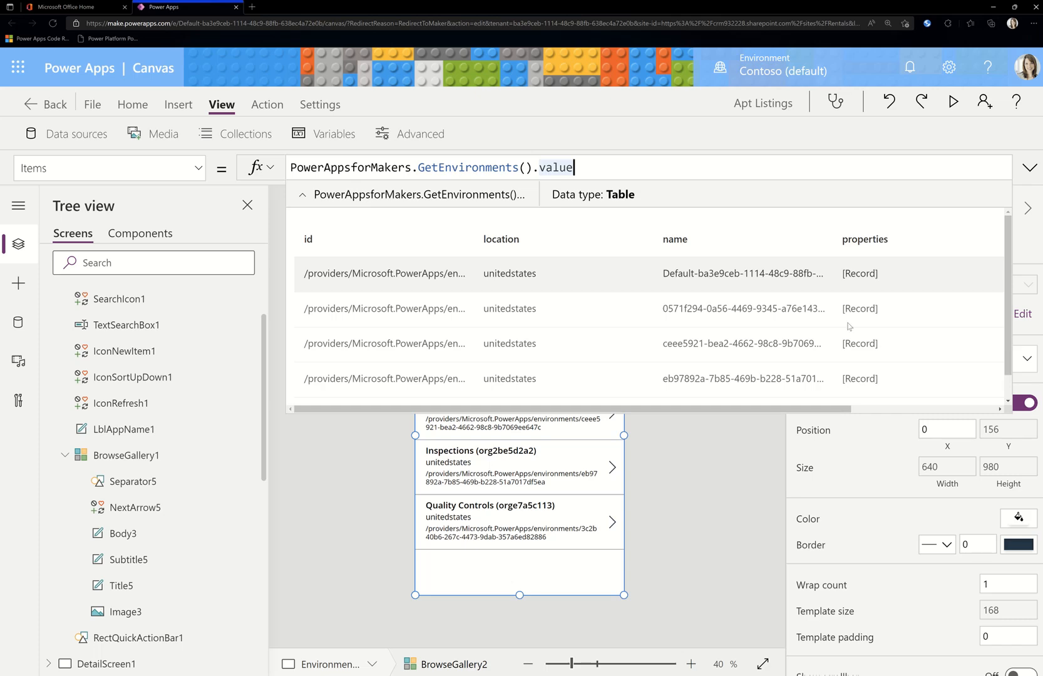
click(758, 447)
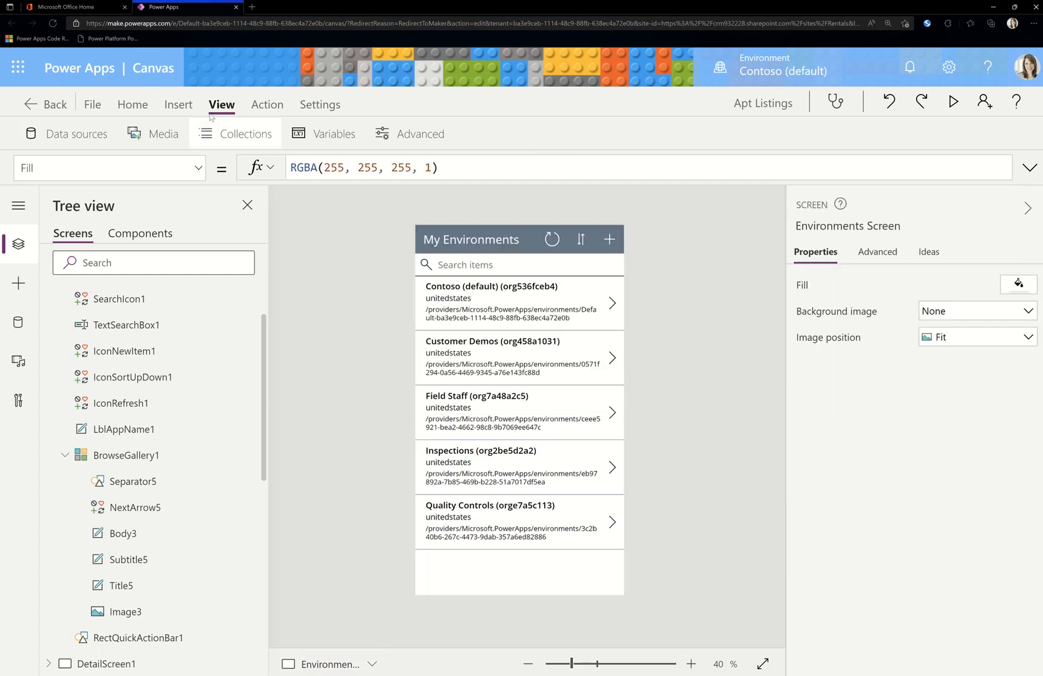
Step: Examine the fields of the first item's properties record in the ColEnvironments collection
click(244, 135)
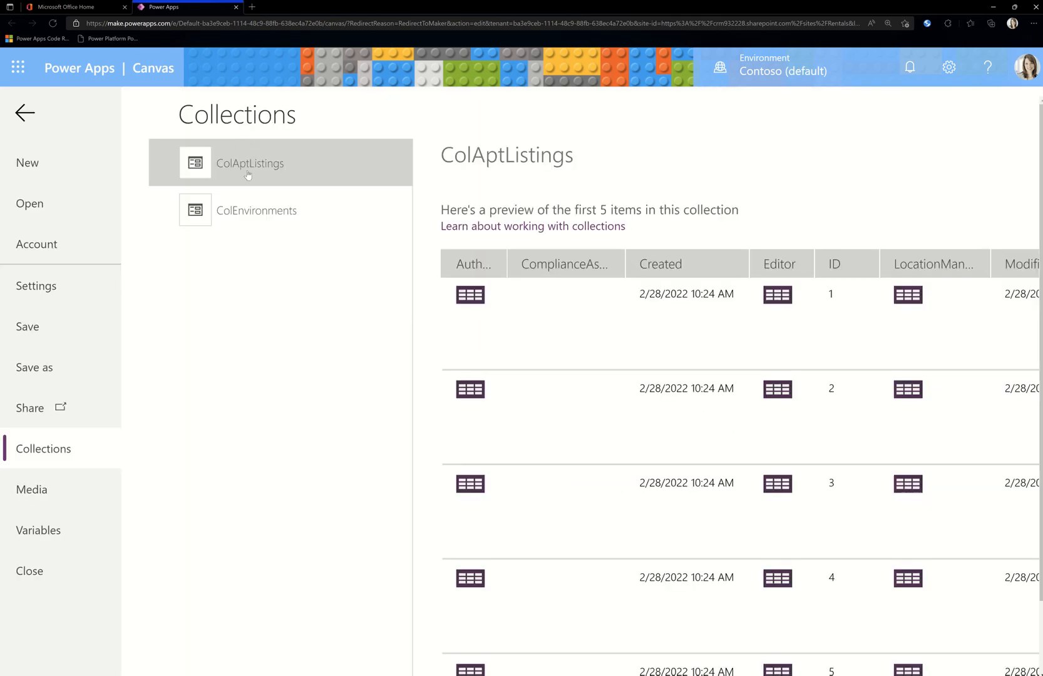
click(257, 229)
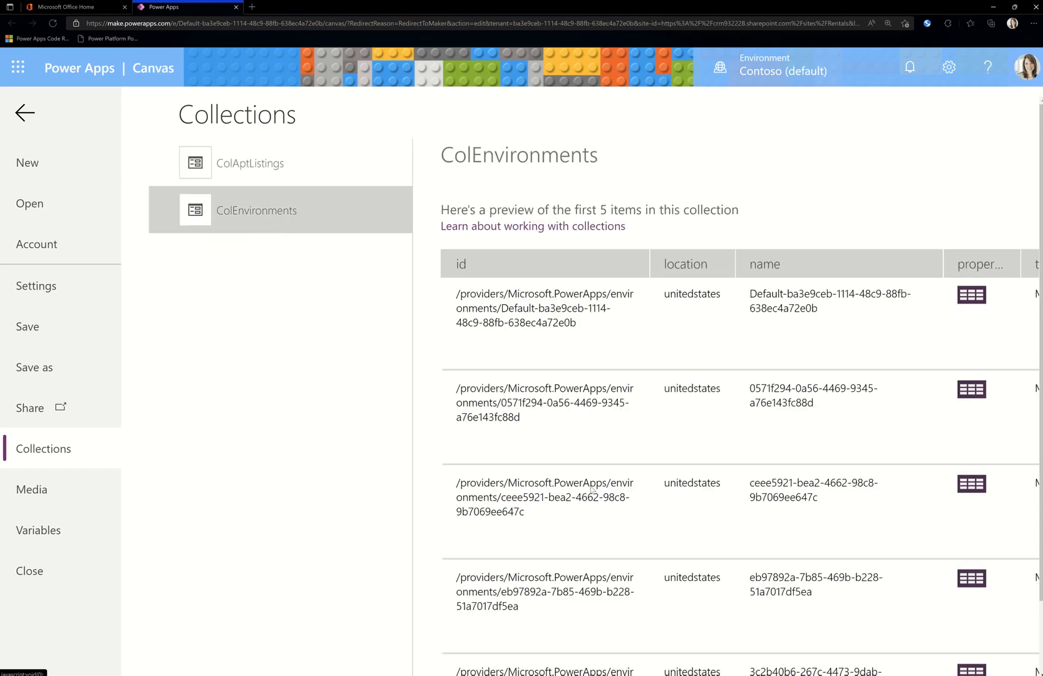
click(982, 294)
drag(629, 411, 629, 413)
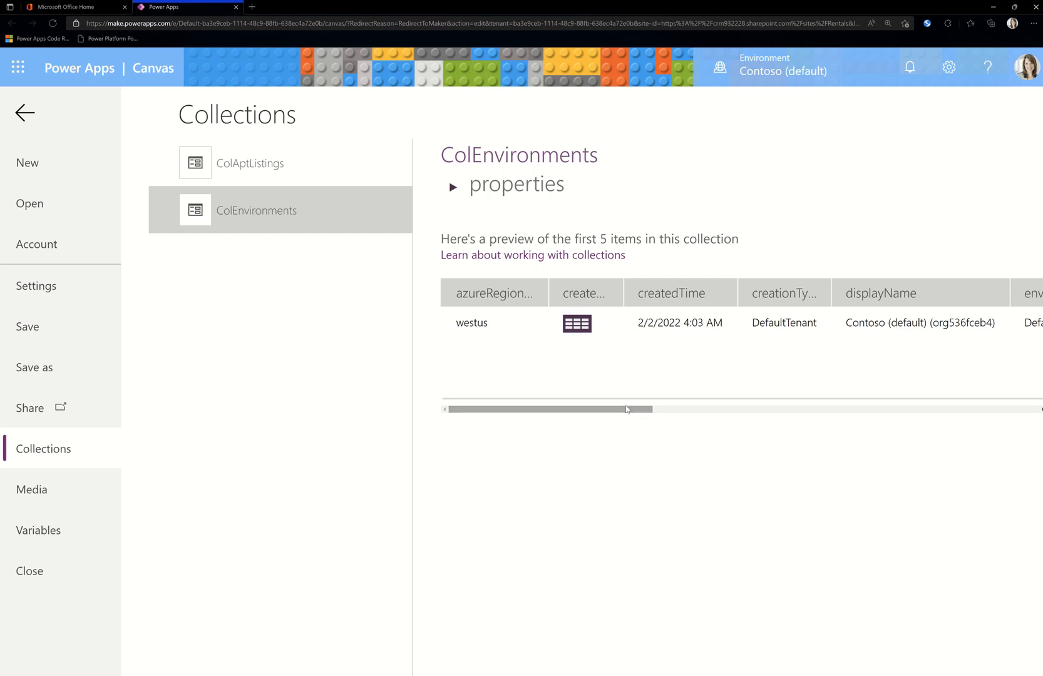
drag(600, 415, 762, 419)
drag(763, 417, 680, 419)
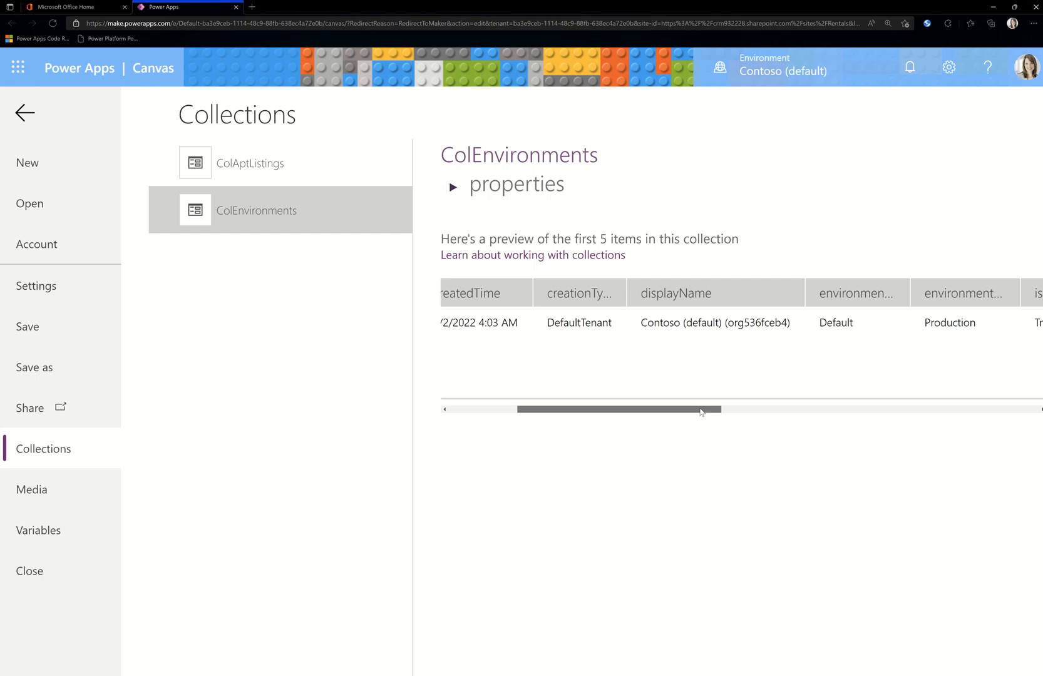
drag(689, 414, 620, 410)
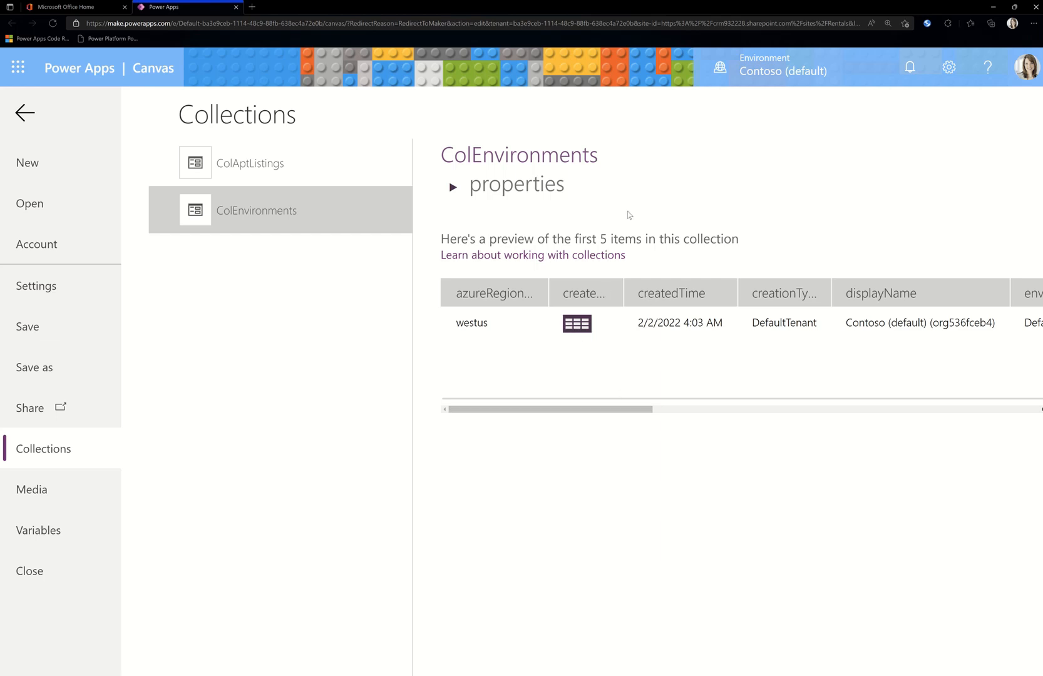
Step: Inspect the nested createdBy record and the remaining properties fields, and return to the canvas
click(577, 329)
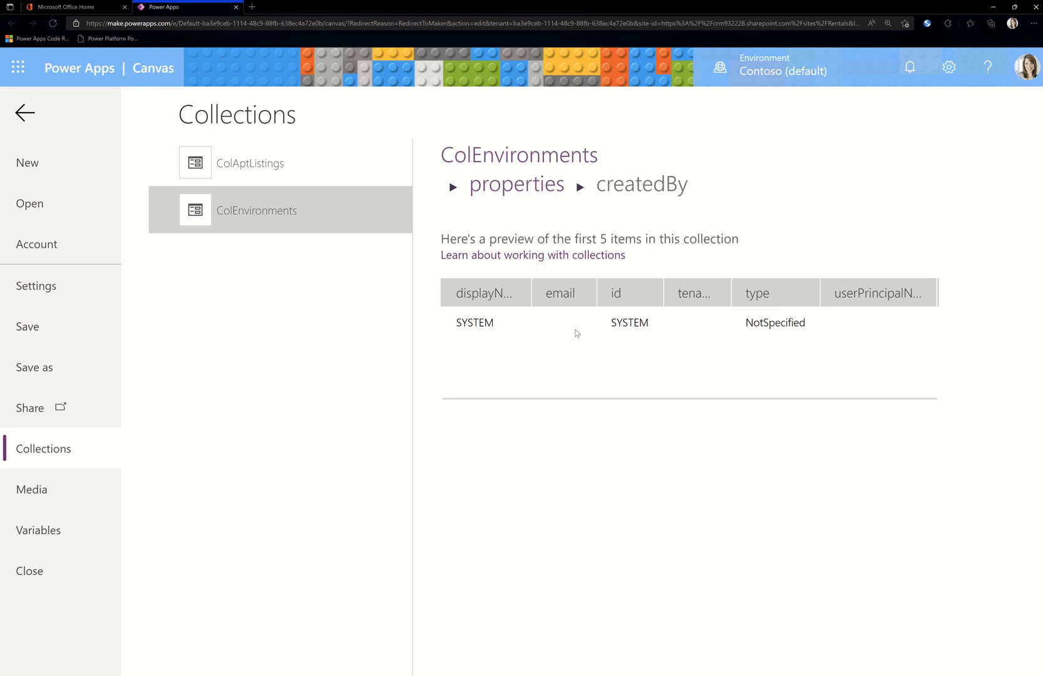
click(546, 191)
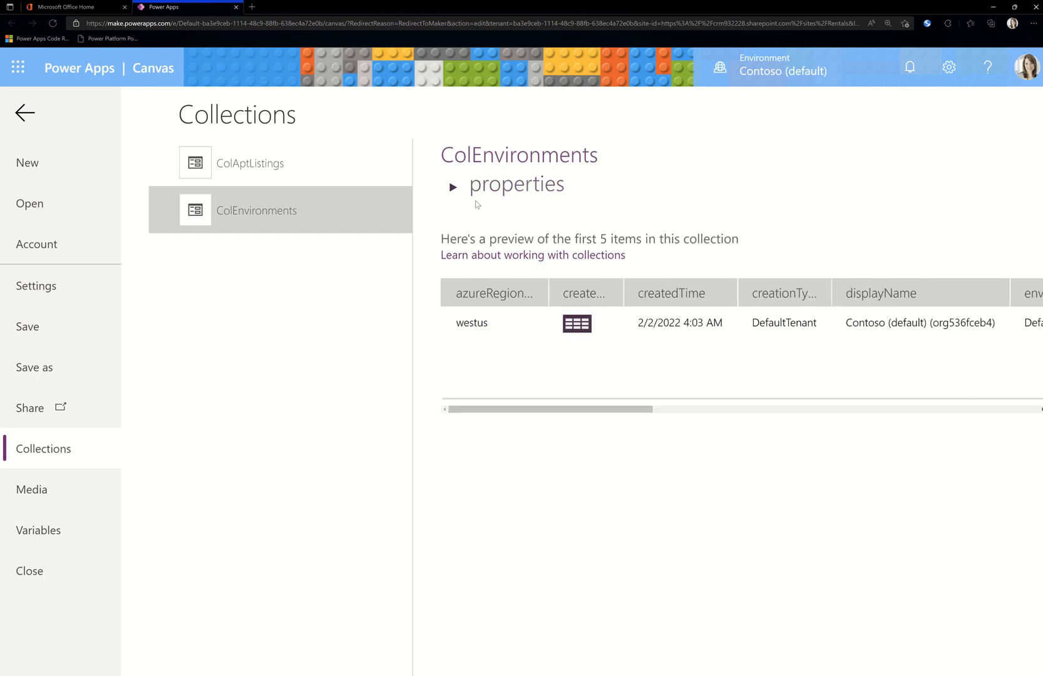
drag(634, 411, 1021, 417)
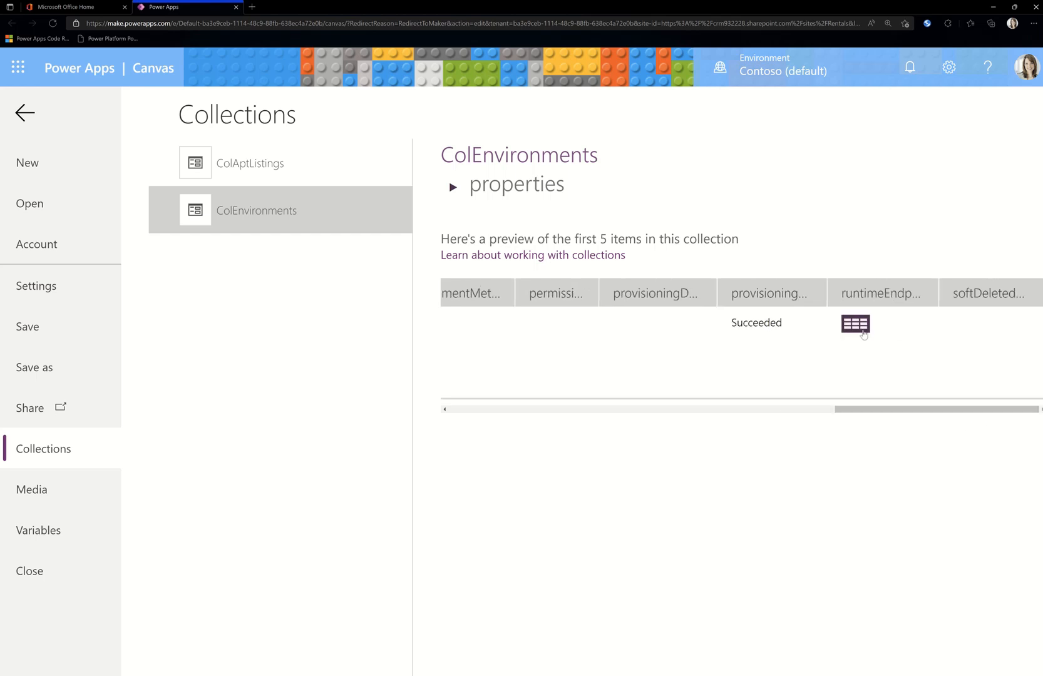
drag(881, 411, 460, 413)
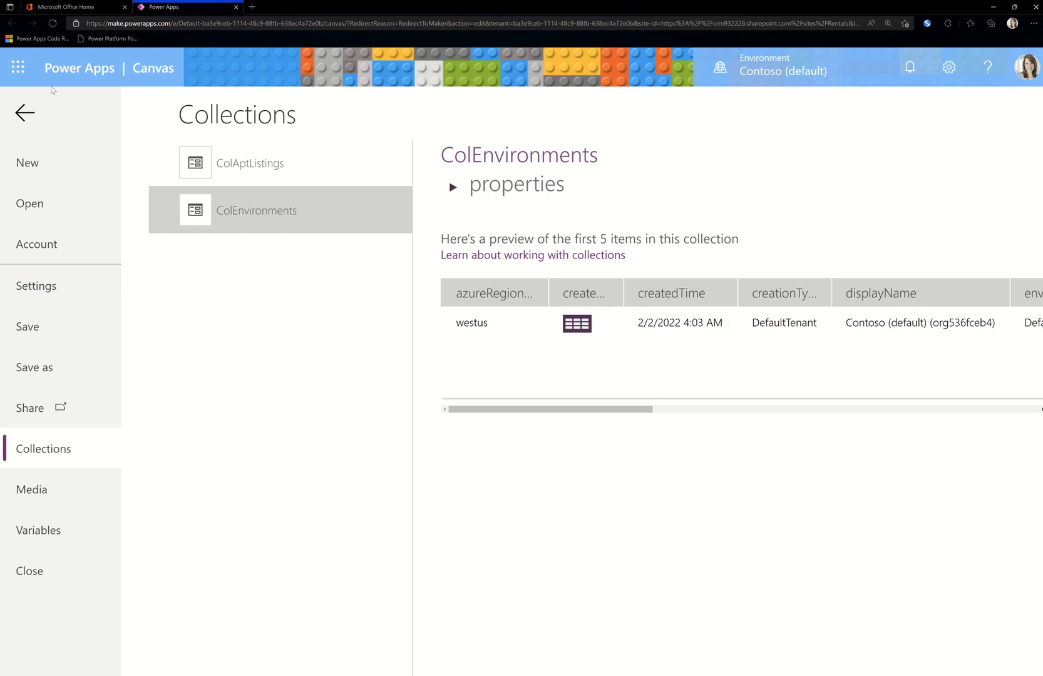
click(26, 113)
Step: Remove displayName from the Text formula of the environments gallery's title label and browse the fields offered under ThisItem.properties
click(544, 358)
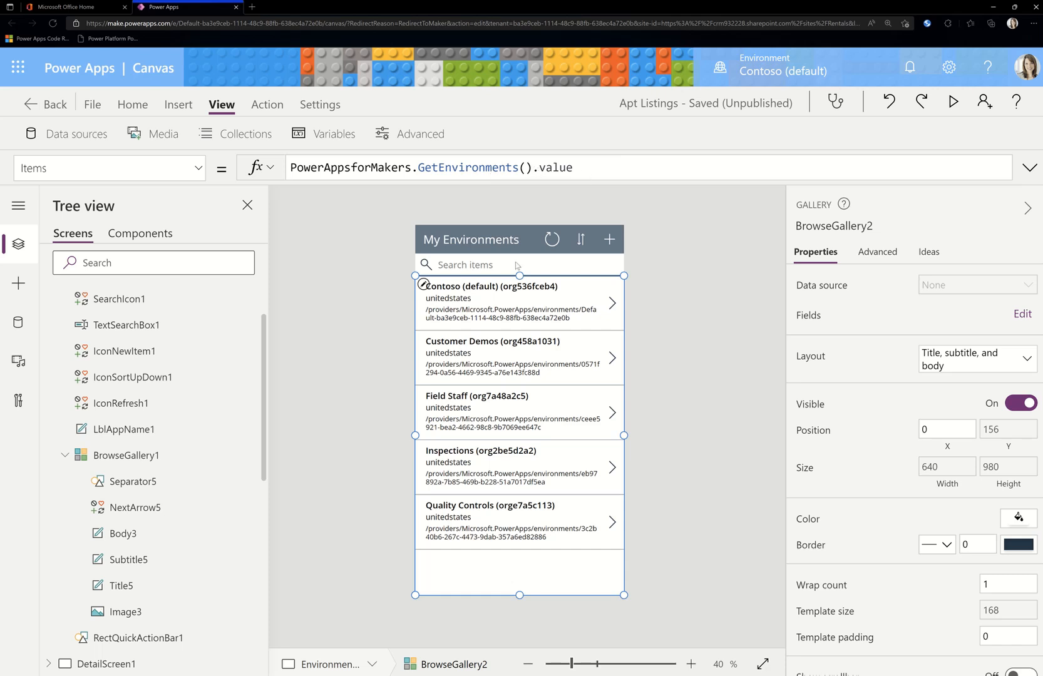
click(486, 289)
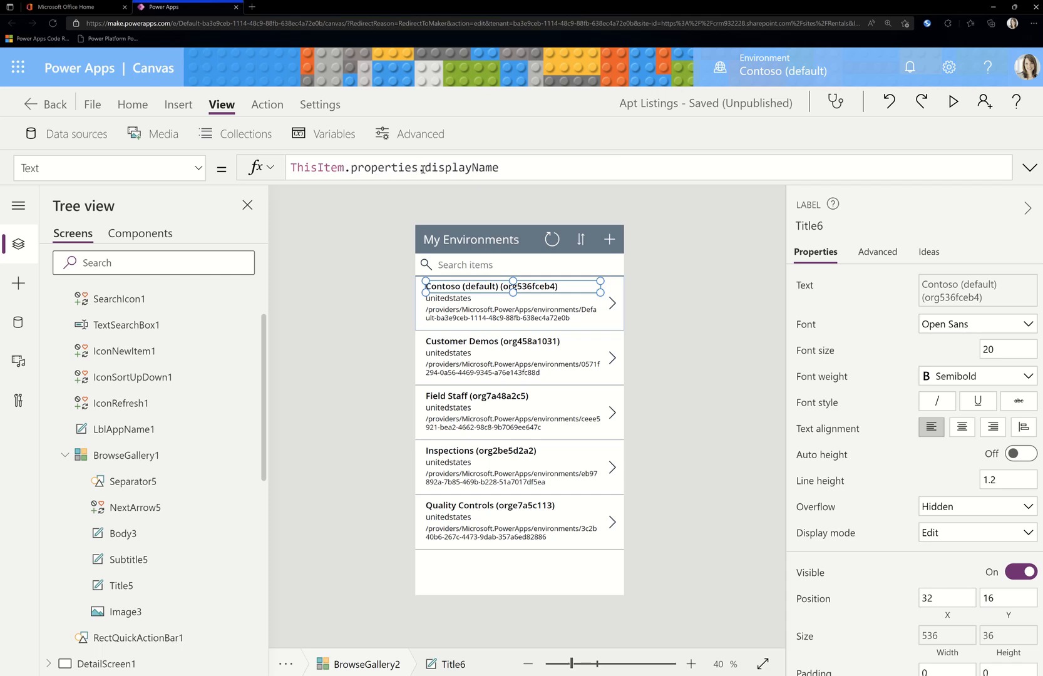
drag(423, 169, 580, 168)
key(BackSpace)
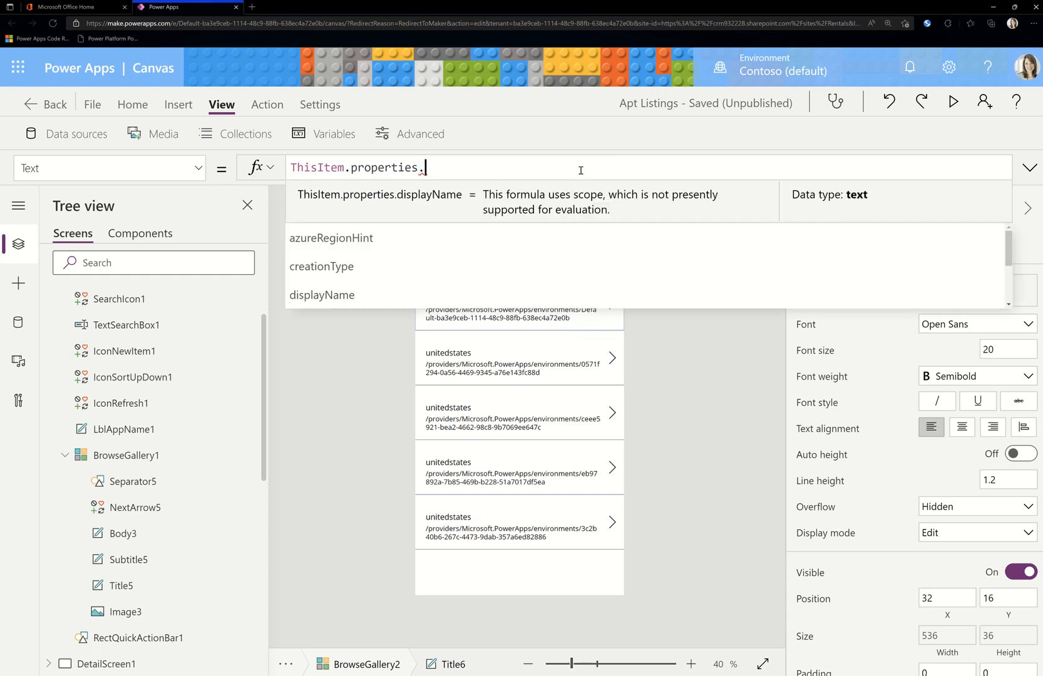
scroll(389, 195, down, 1)
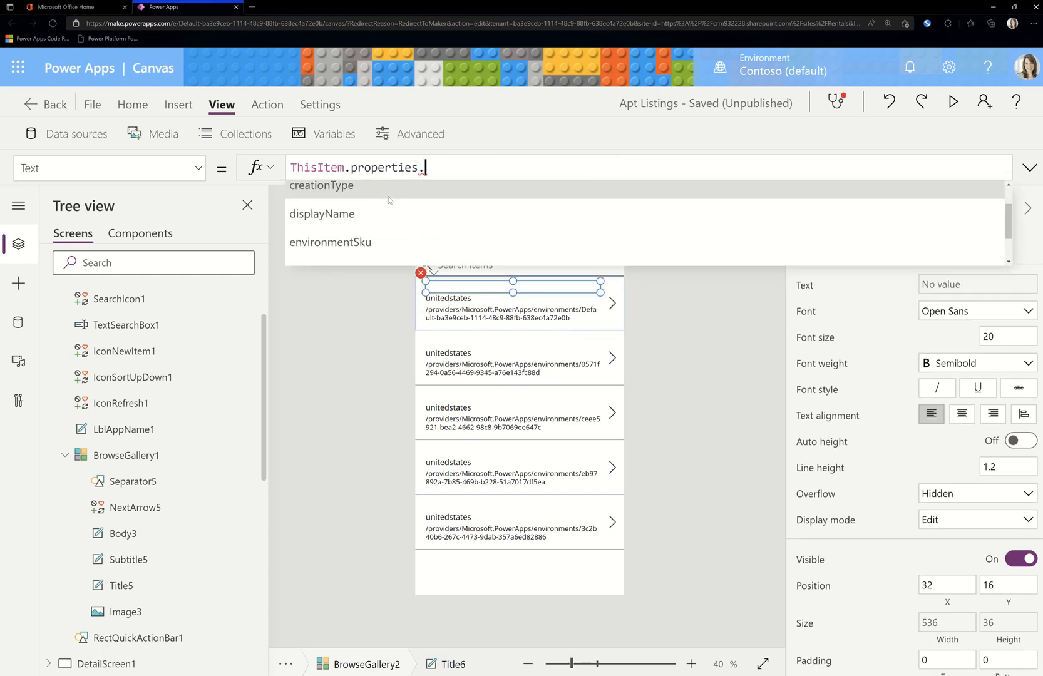
scroll(389, 200, up, 1)
scroll(388, 199, down, 1)
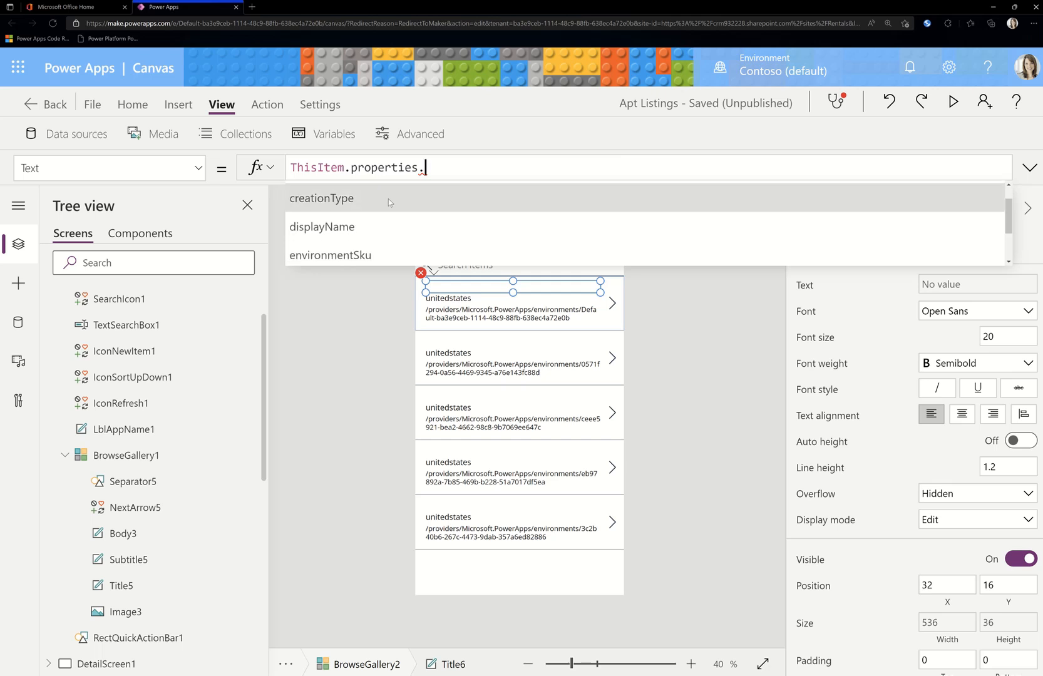
scroll(386, 234, down, 1)
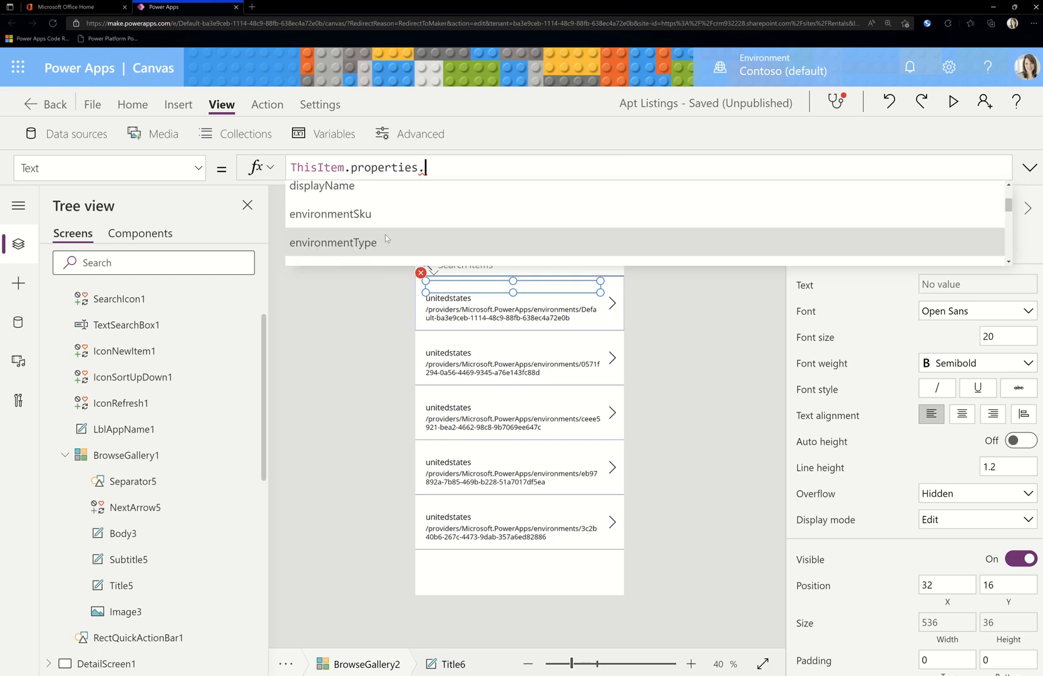
scroll(386, 238, down, 5)
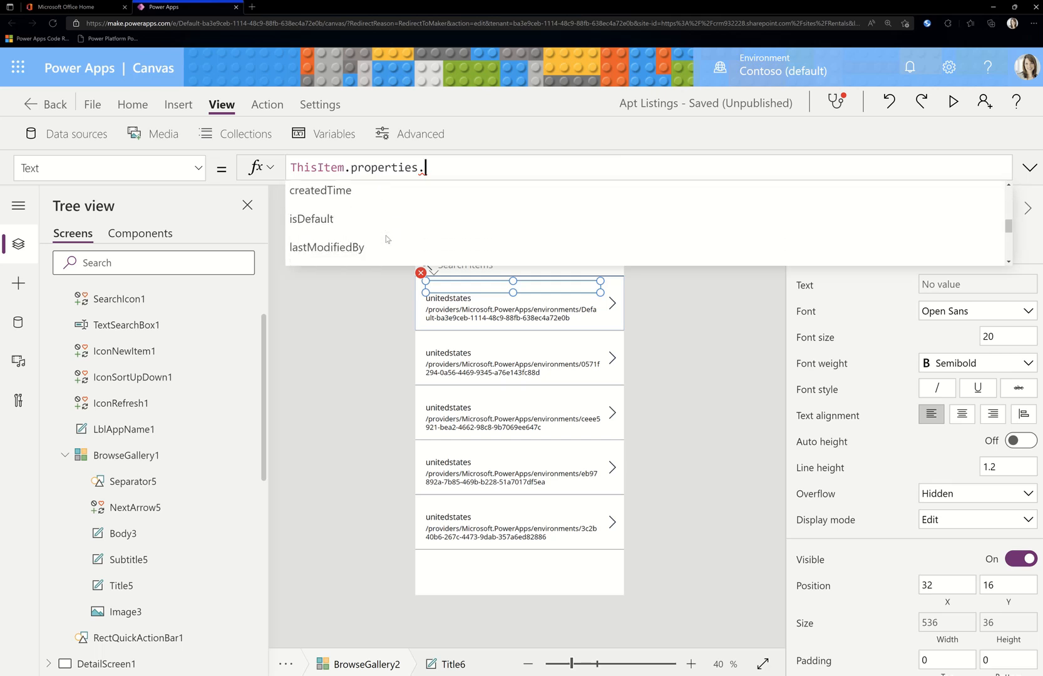
scroll(386, 239, down, 6)
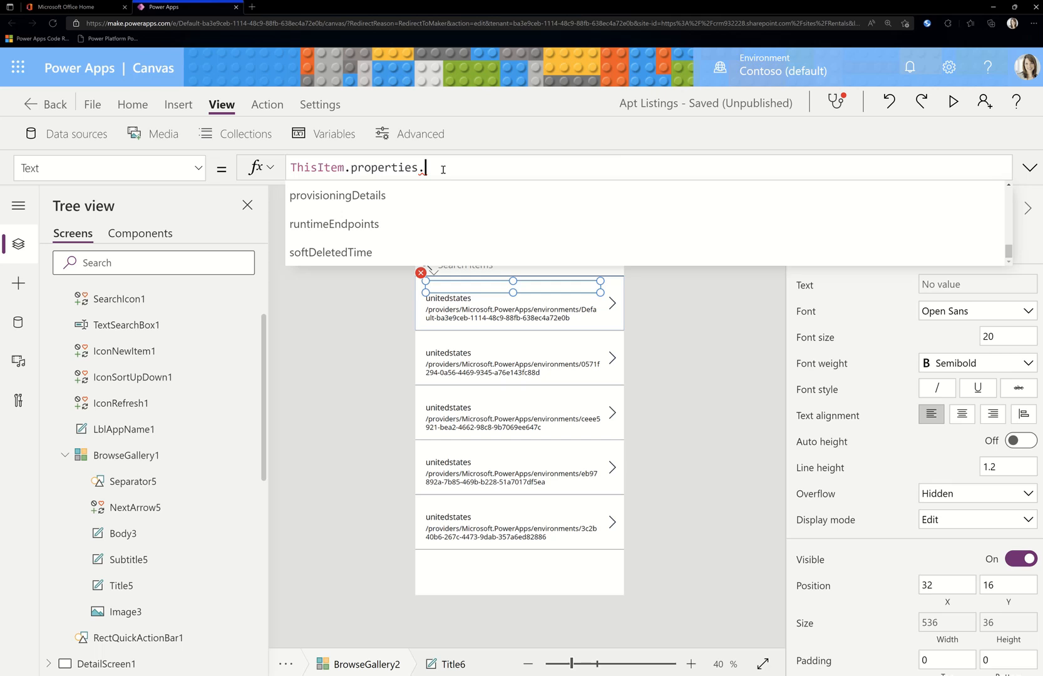
Step: Complete the title label's Text formula as ThisItem.properties.displayName
text(dis)
key(Tab)
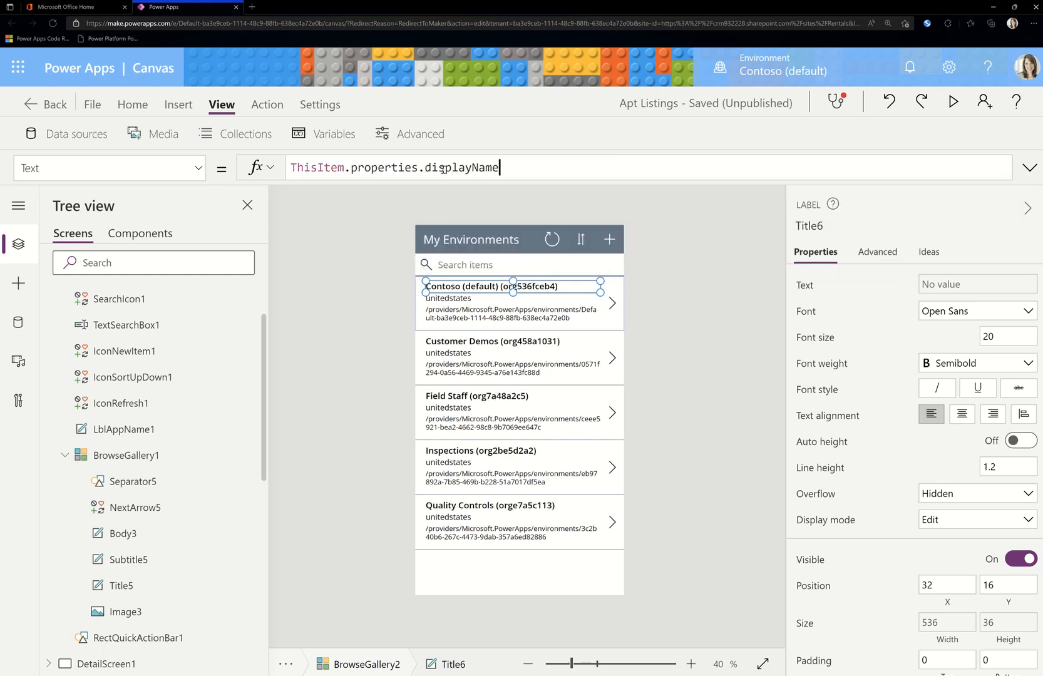
click(755, 402)
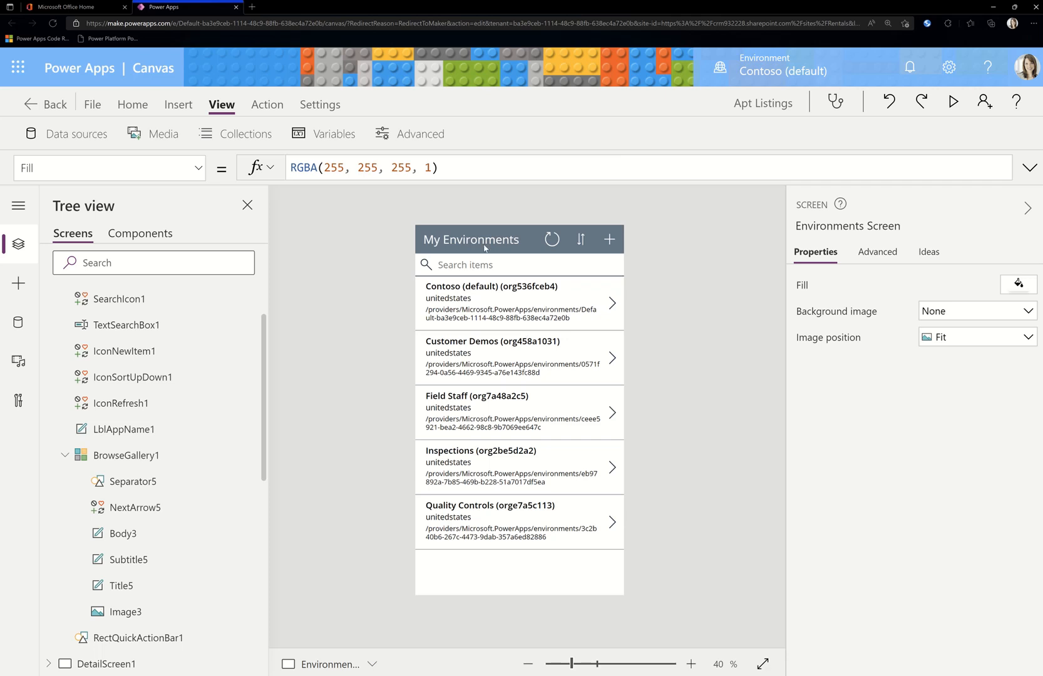
Step: Open Screen1 with its OnVisible ClearCollect formula and select the ddEnvironments drop-down
scroll(182, 512, down, 5)
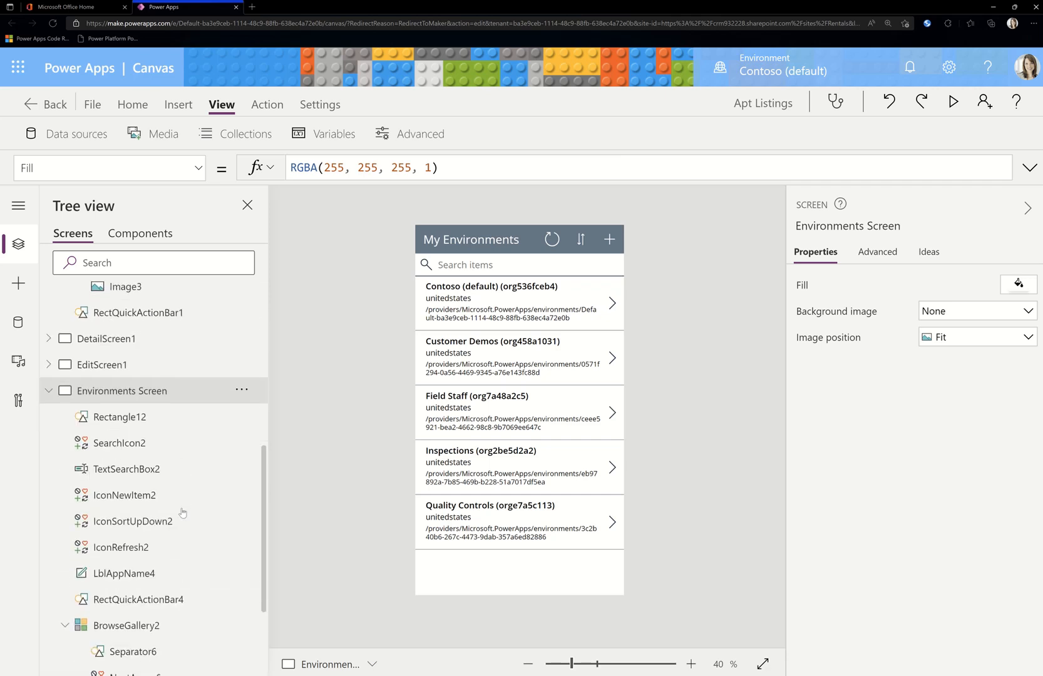
scroll(183, 512, down, 2)
click(129, 636)
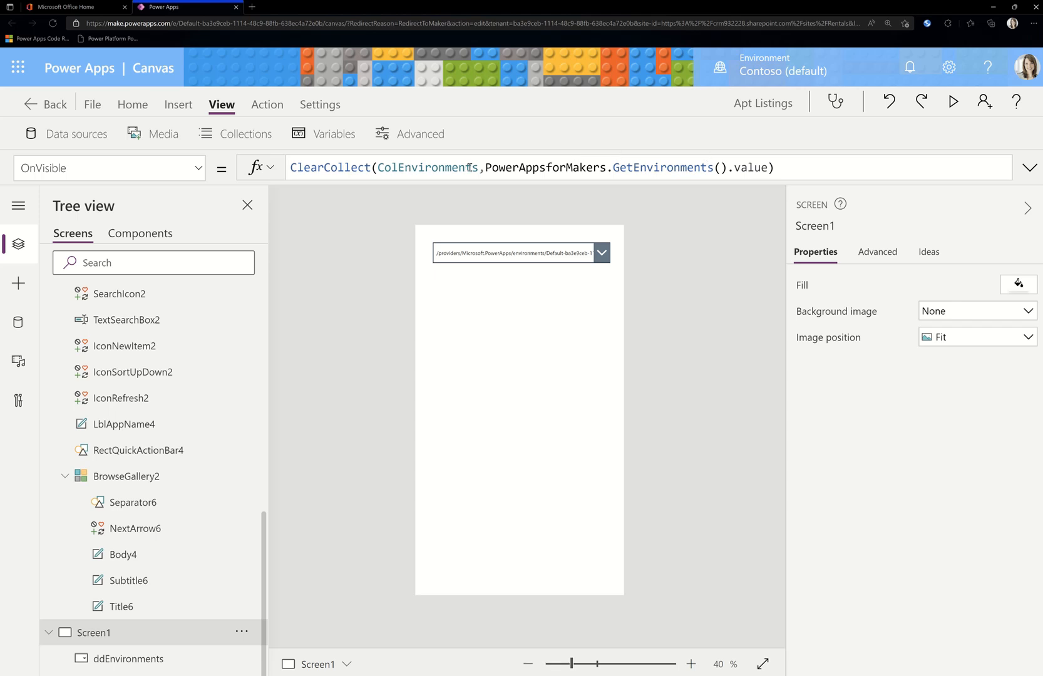
click(603, 664)
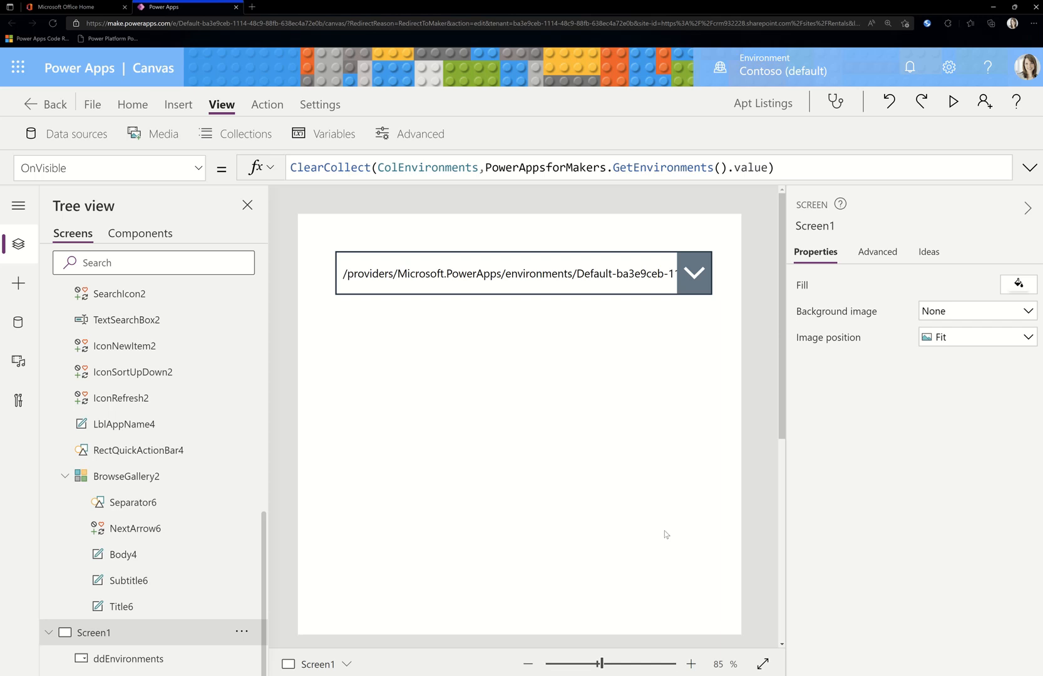
click(468, 283)
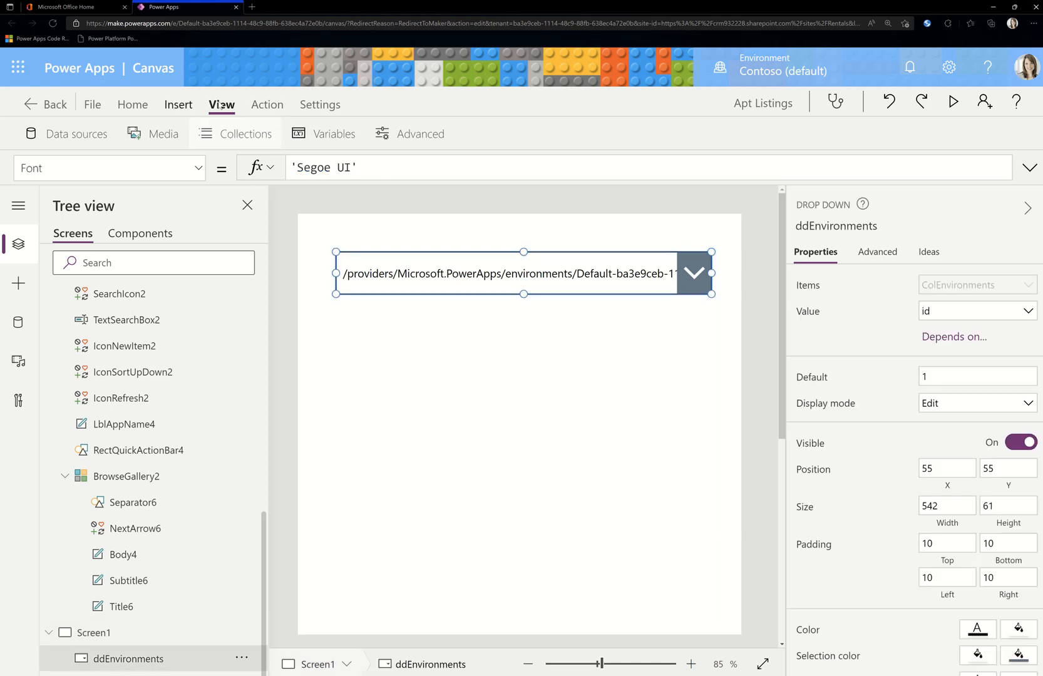
Step: Review the first item's nested properties record in the ColEnvironments collection again and return to Screen1
click(236, 133)
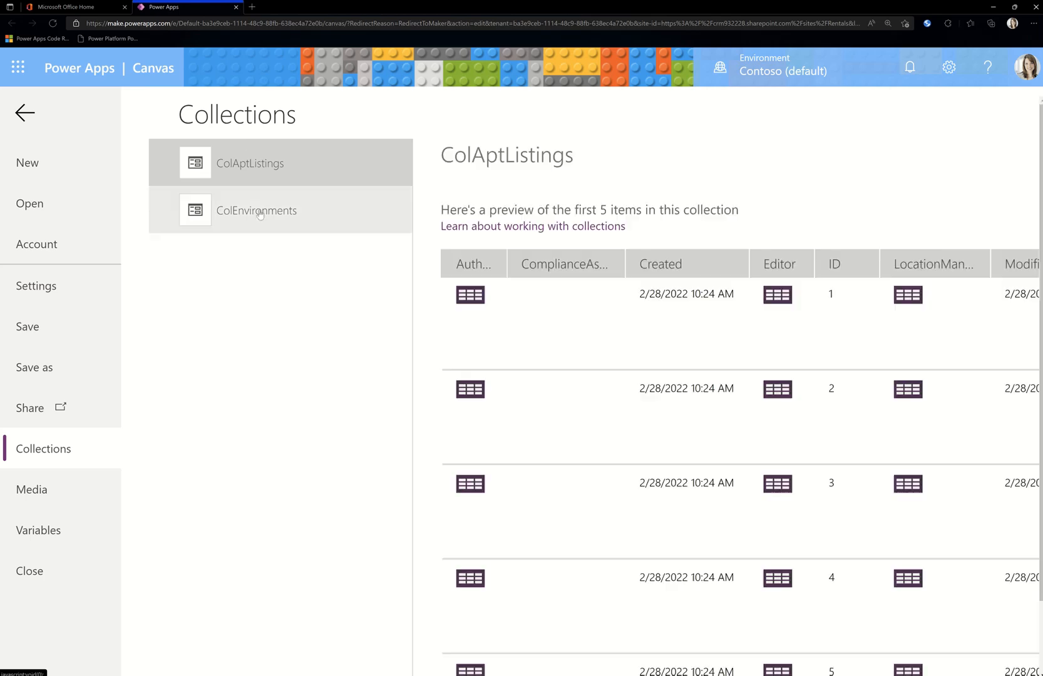
click(245, 218)
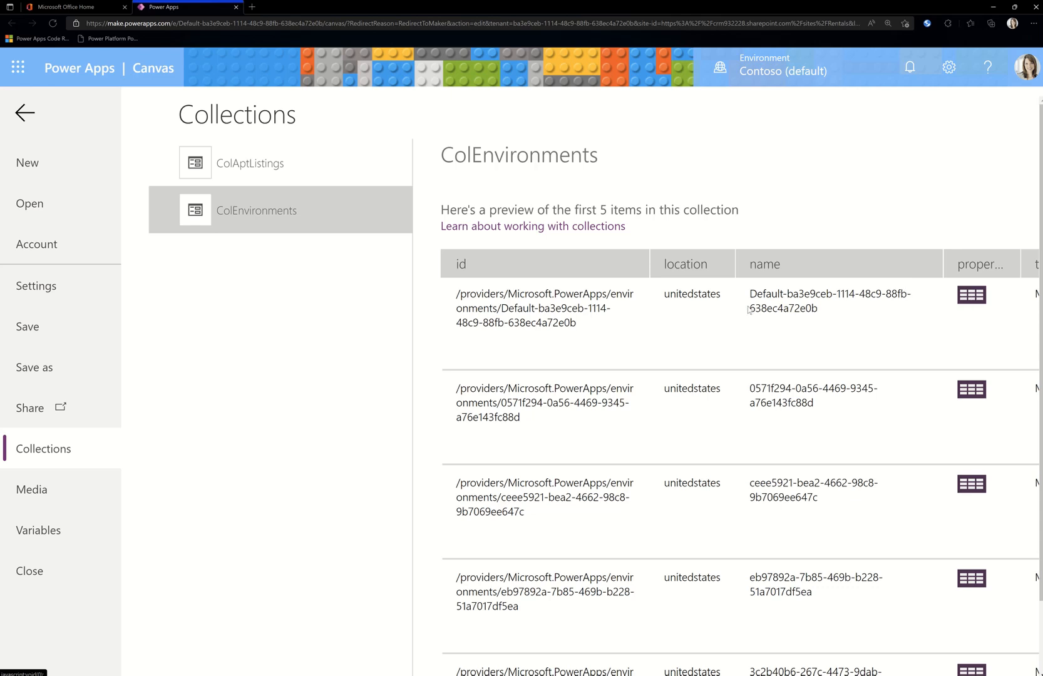
click(972, 299)
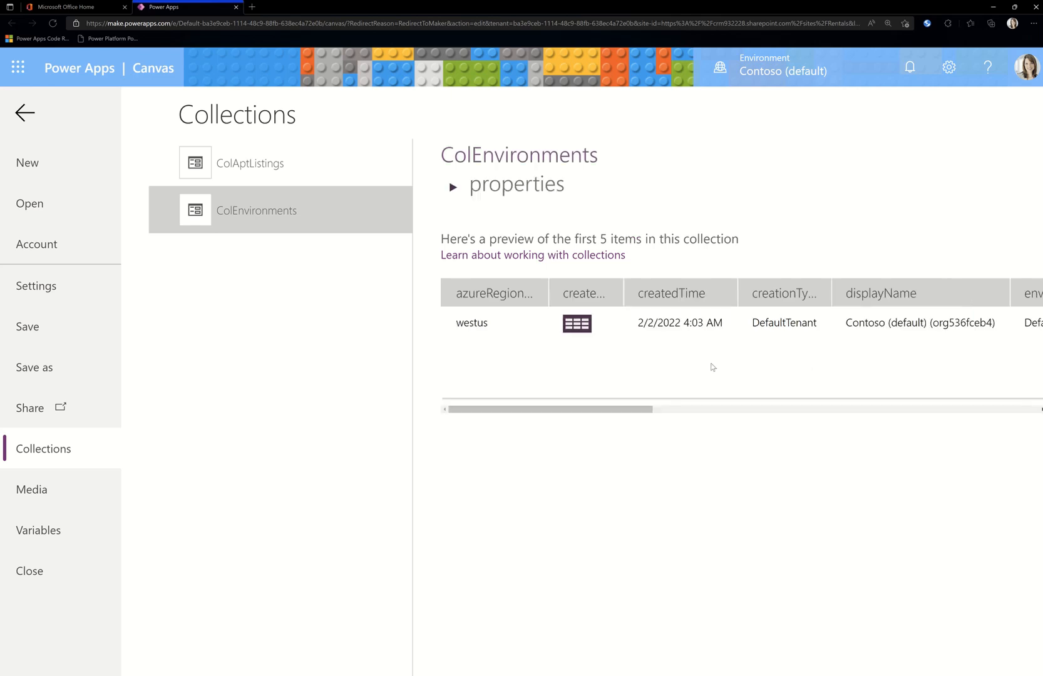
drag(584, 406, 1024, 444)
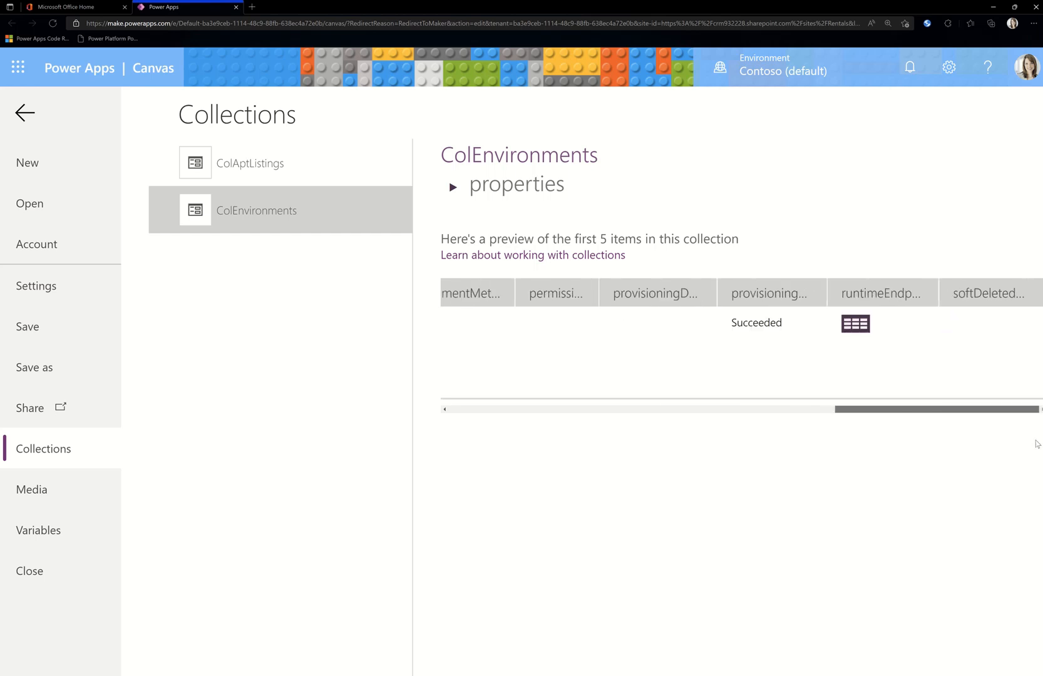
drag(894, 410, 438, 404)
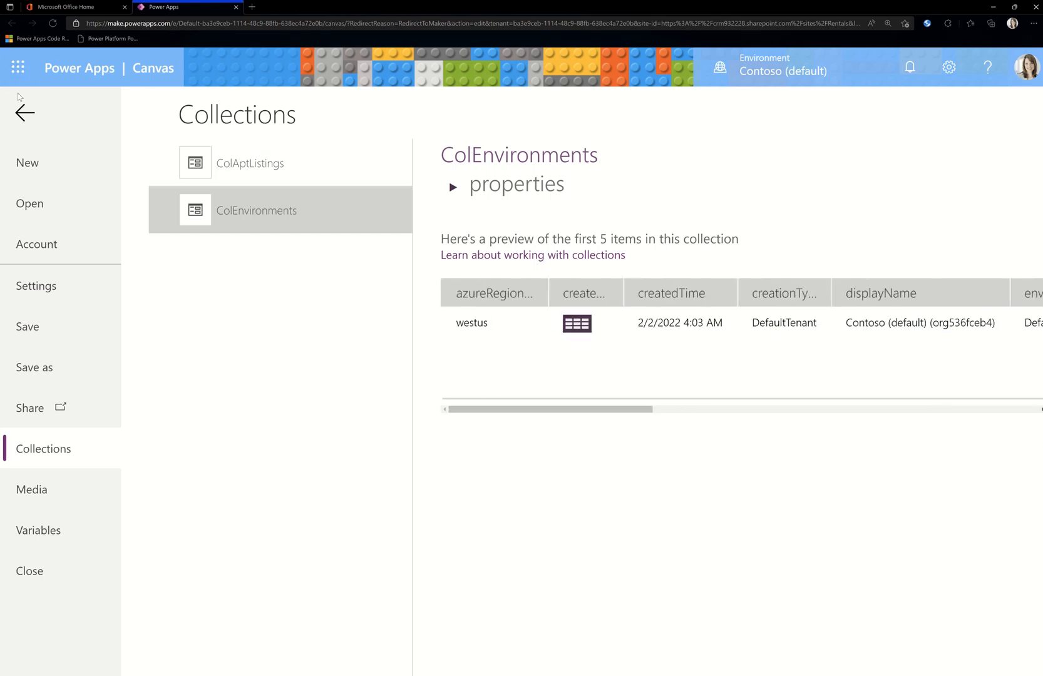
click(24, 113)
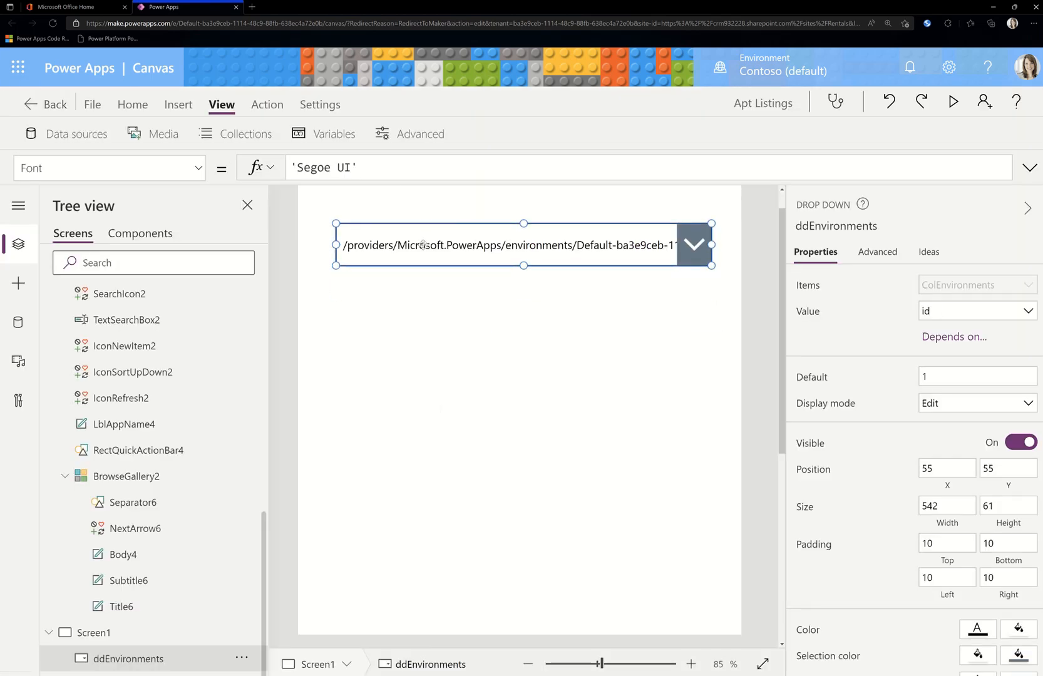
Step: Set the Items formula of the ddEnvironments drop-down to ColEnvironments.location
click(440, 323)
click(436, 246)
click(199, 165)
scroll(156, 429, down, 6)
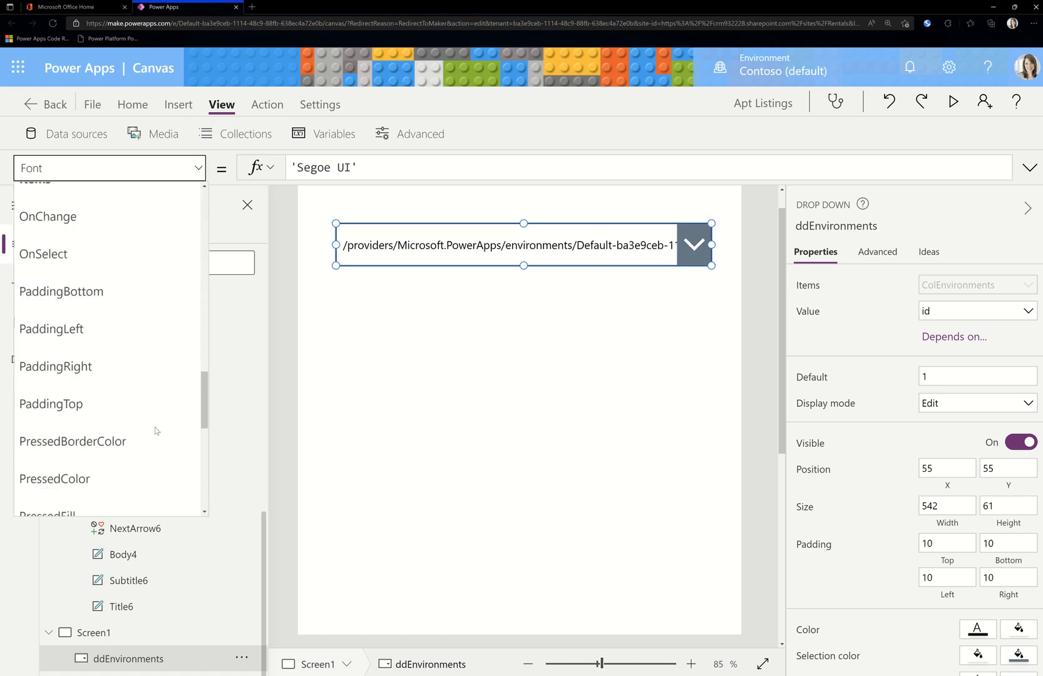
scroll(156, 431, down, 6)
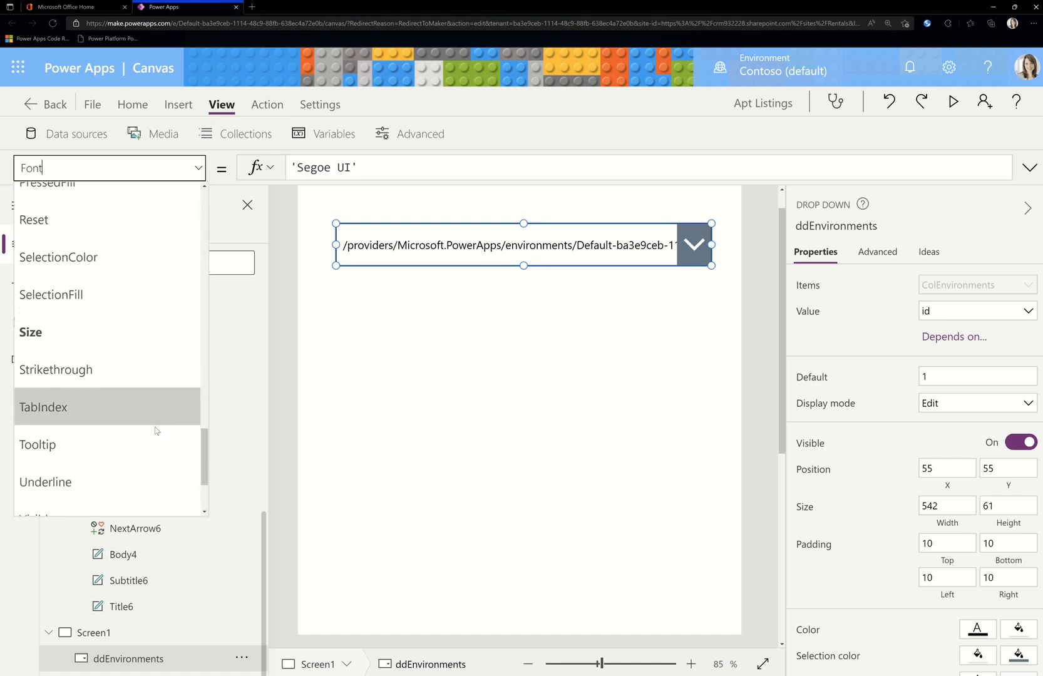
scroll(156, 431, down, 1)
scroll(156, 430, up, 10)
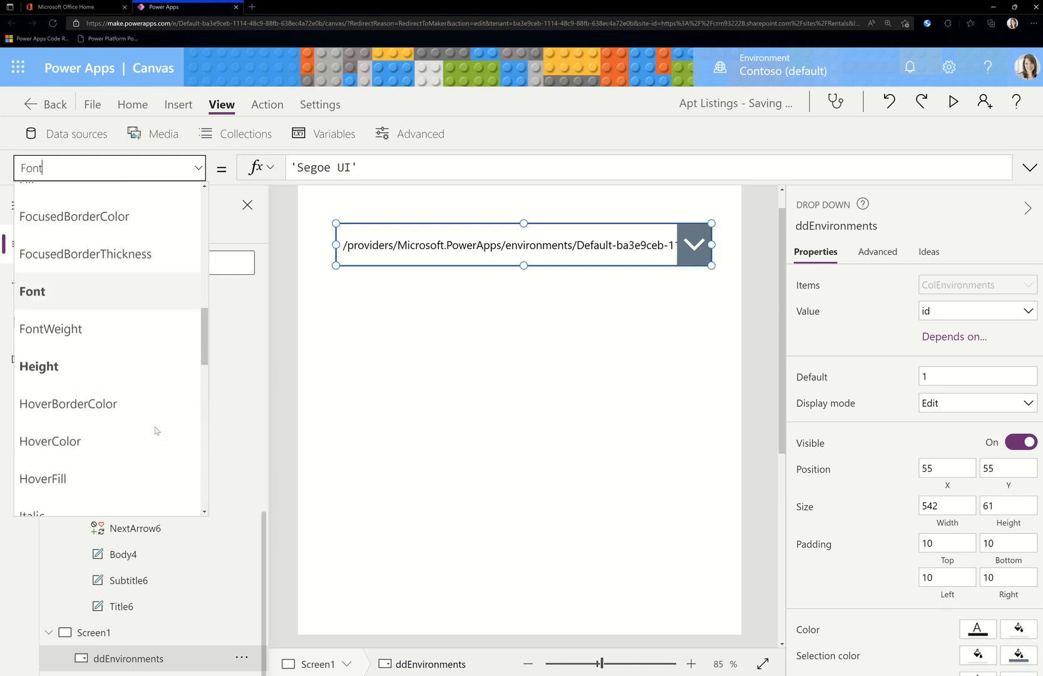
scroll(156, 431, down, 1)
click(113, 510)
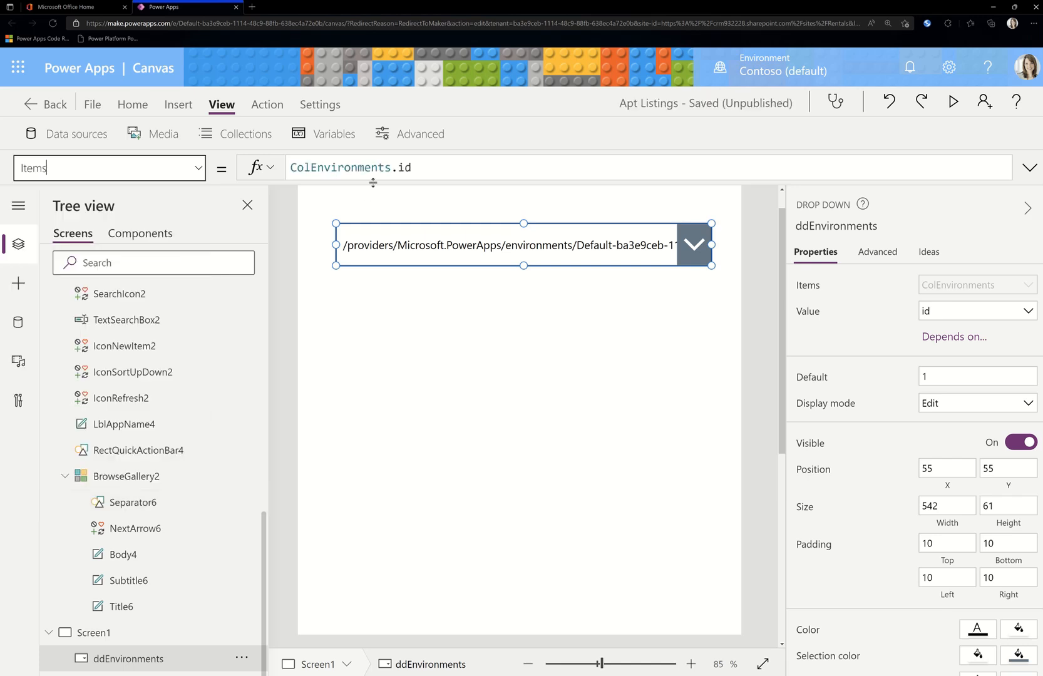
drag(392, 167, 467, 161)
key(BackSpace)
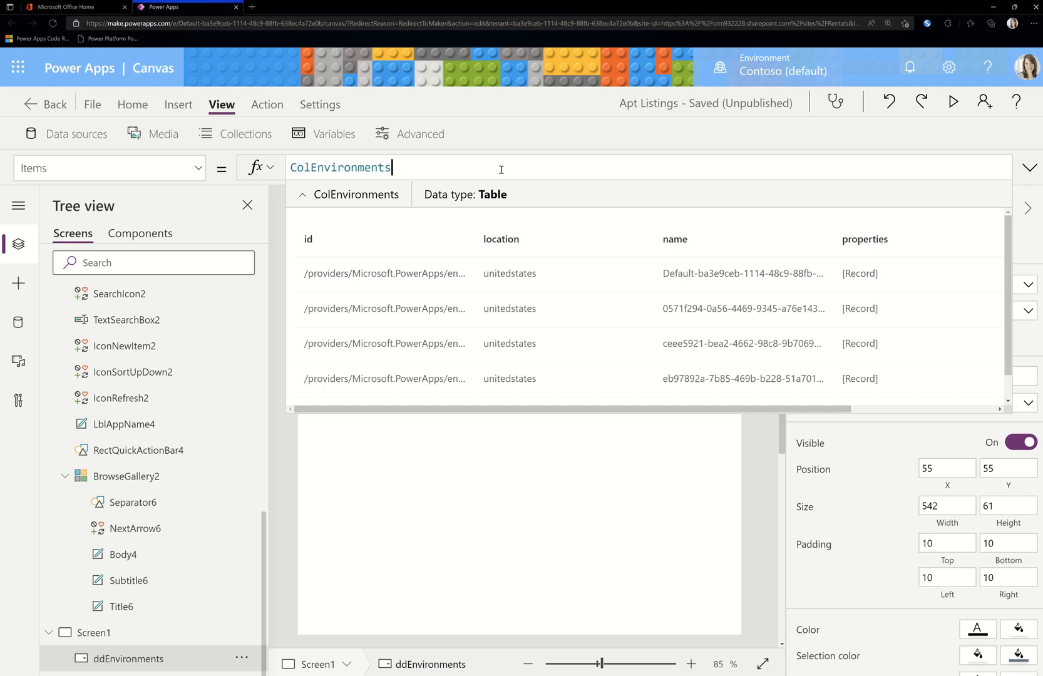
text(.loc)
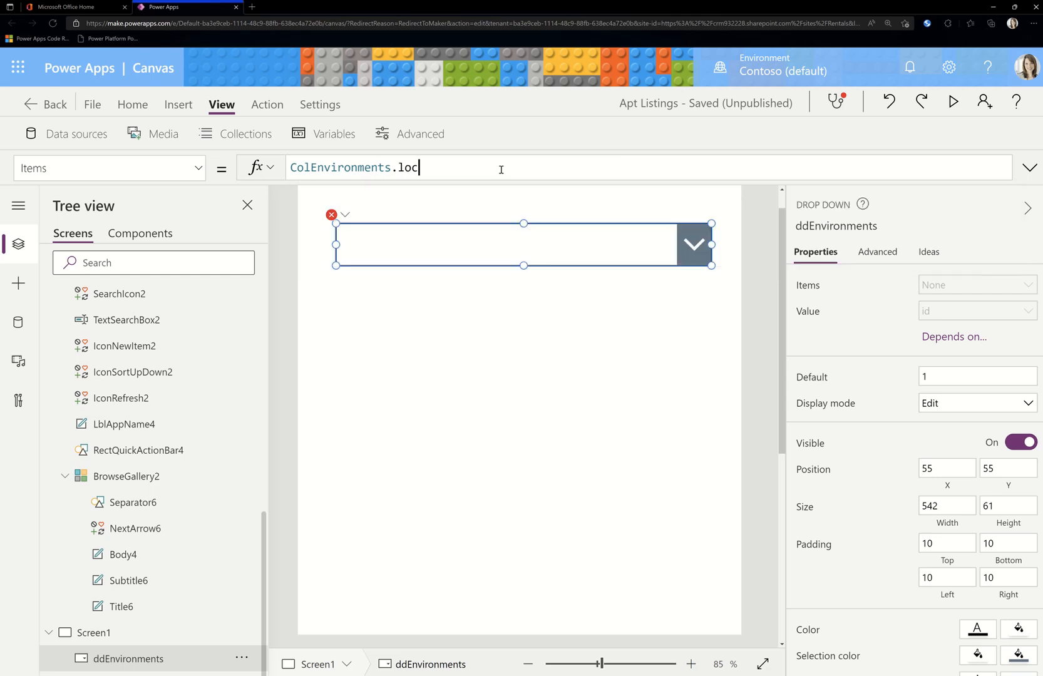
text(ation)
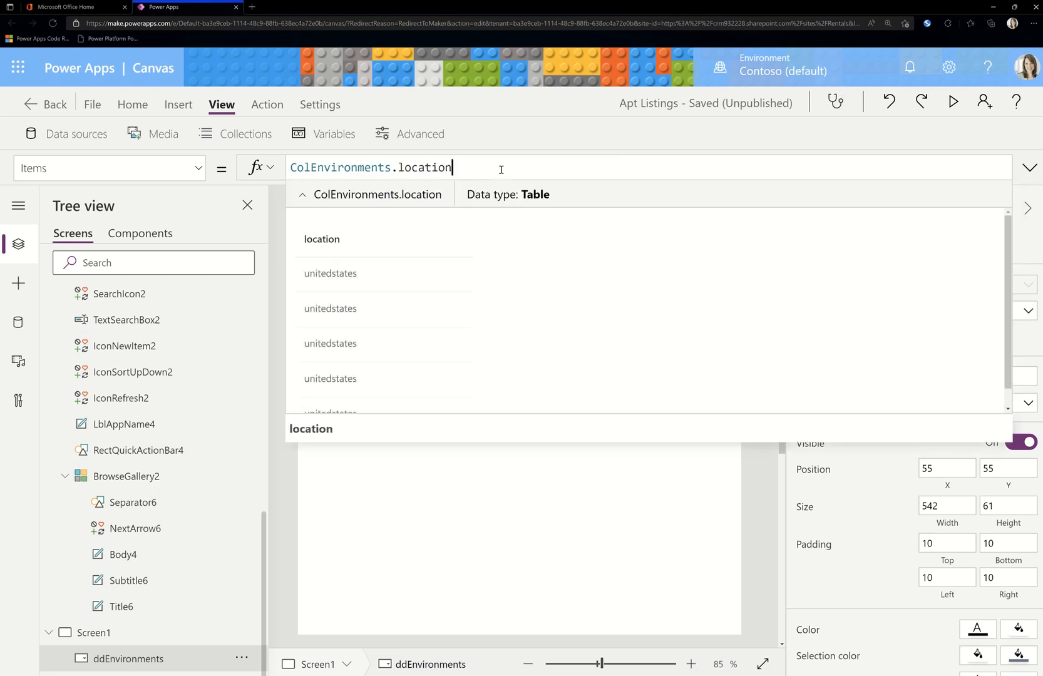
click(501, 169)
click(632, 499)
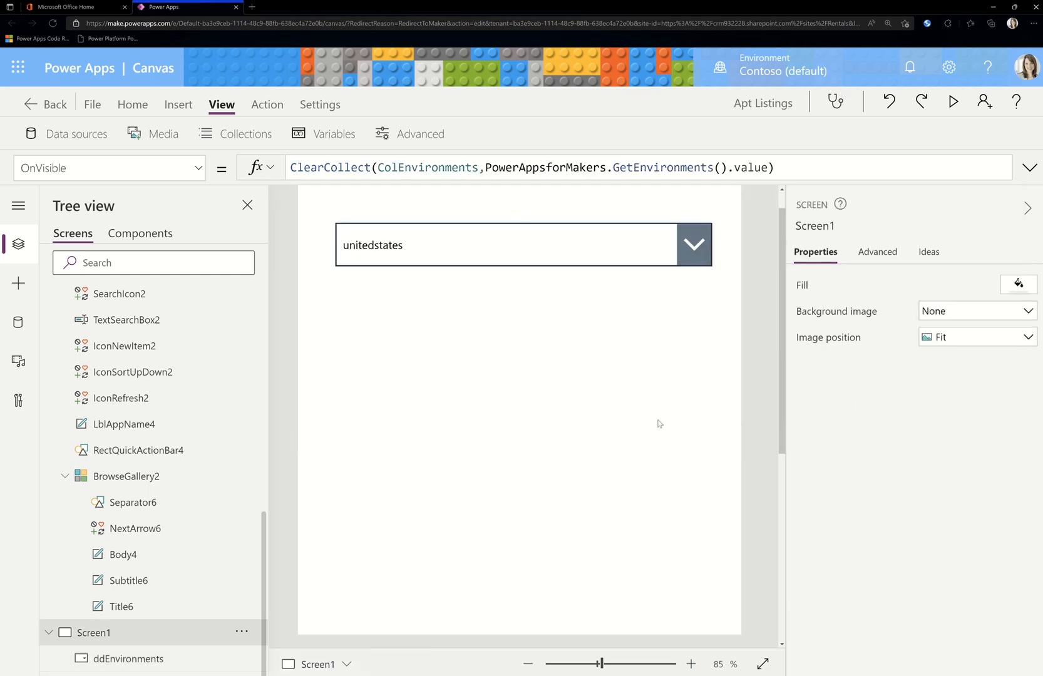
Step: Preview Screen1, check the choices of the drop-down, and exit the preview, dismissing the Did you know tip
click(953, 101)
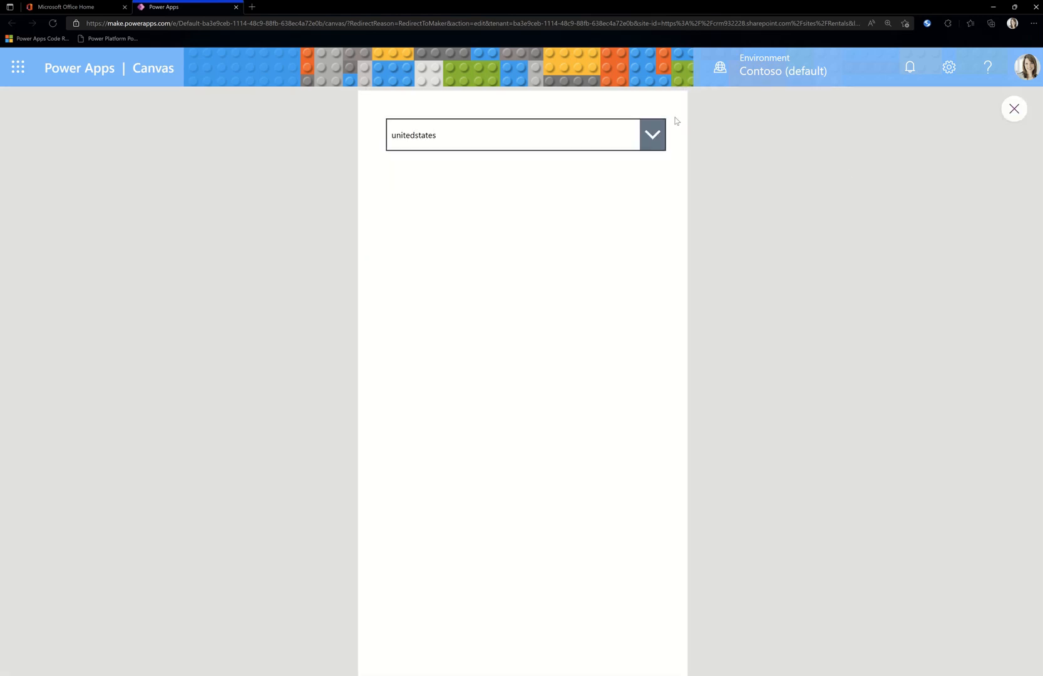
click(661, 139)
click(660, 139)
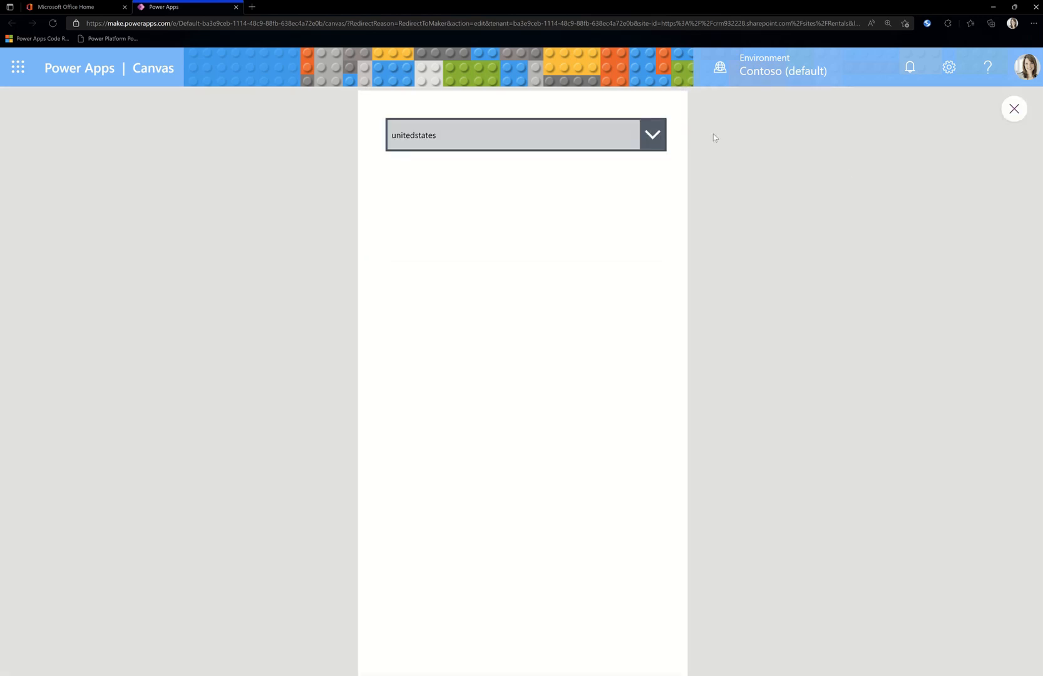
click(1014, 111)
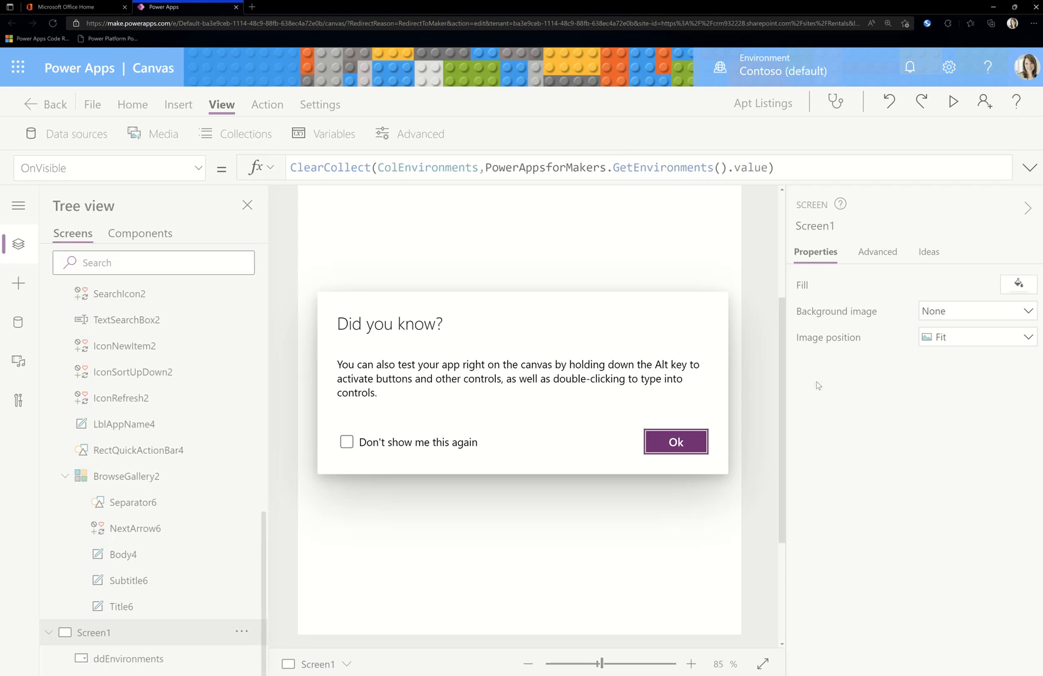
click(675, 437)
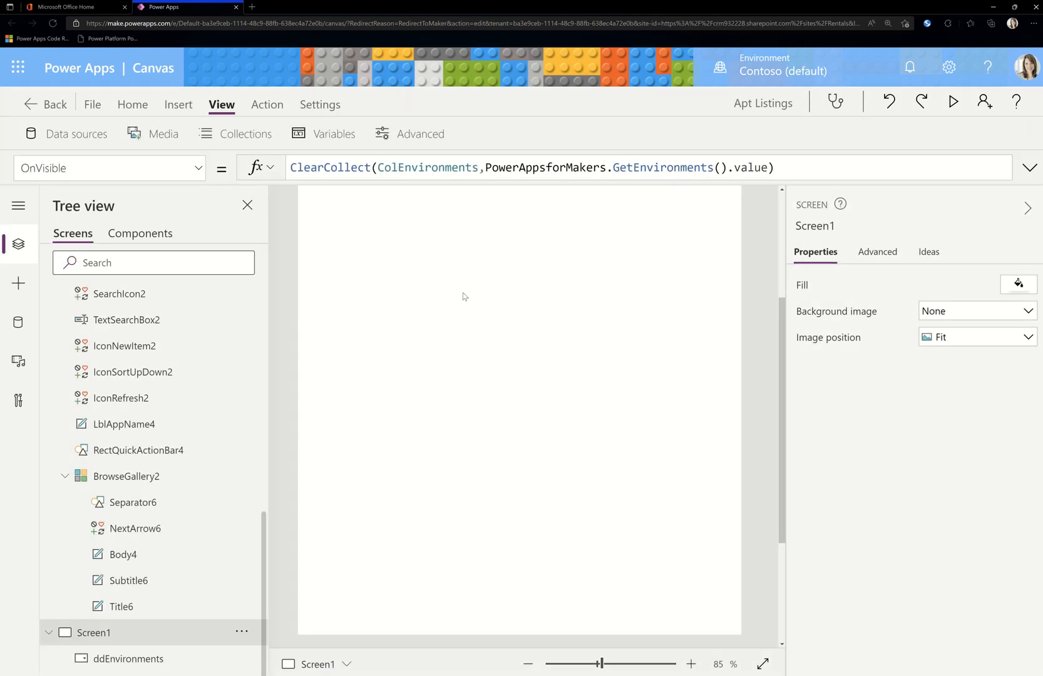
Step: Try to reach a nested field through ColEnvironments.properties in the Items formula of the ddEnvironments drop-down
click(398, 259)
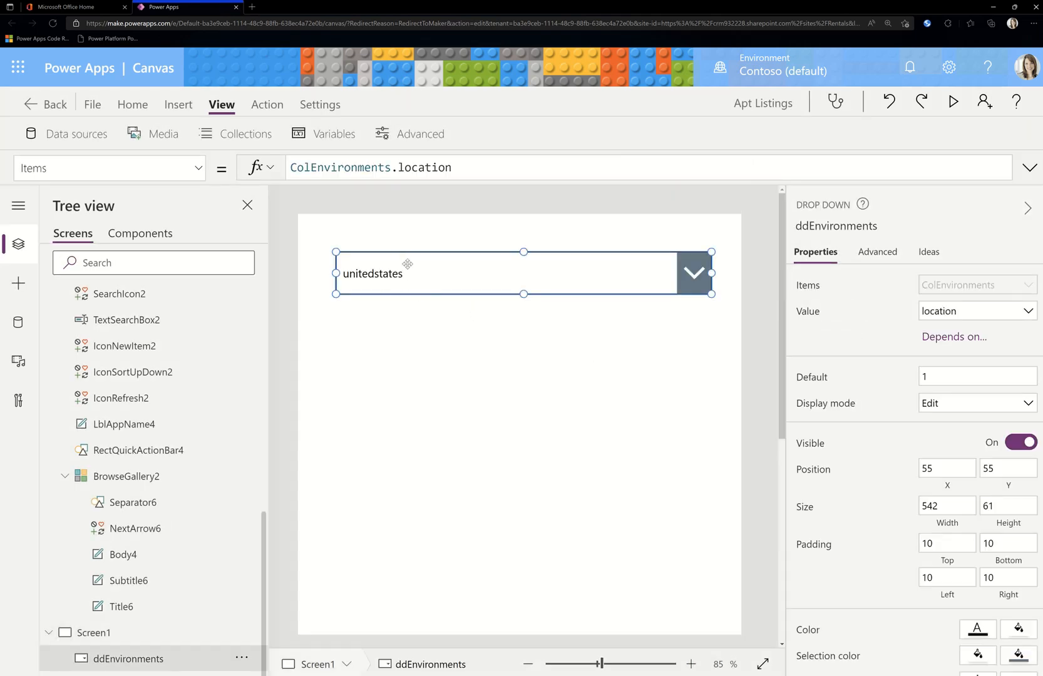
drag(399, 162, 493, 163)
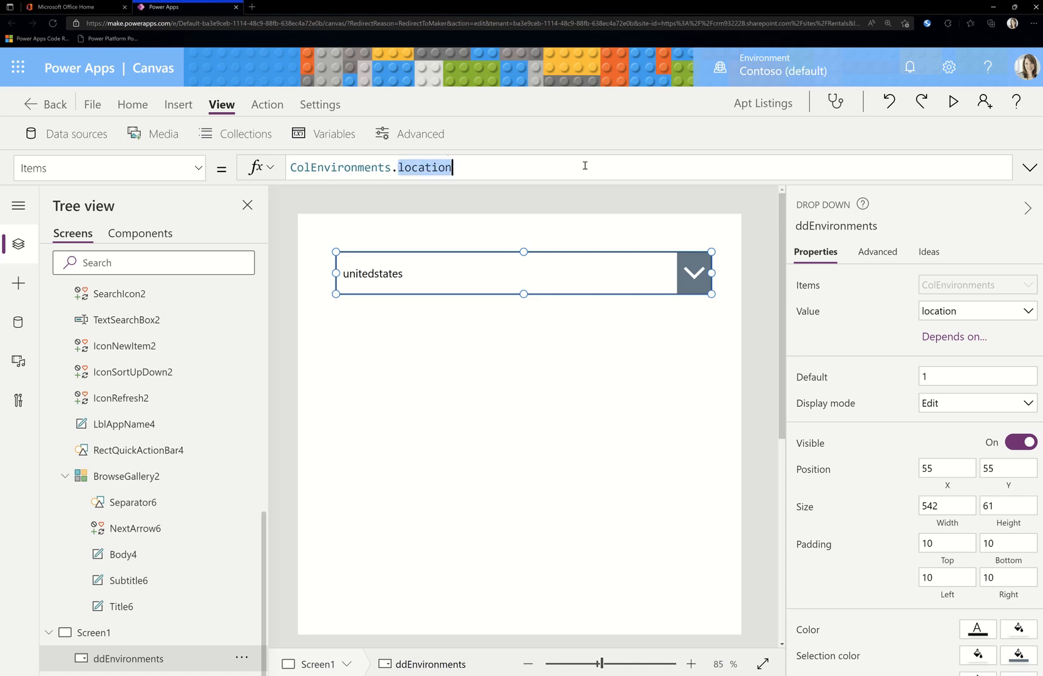
text(pro)
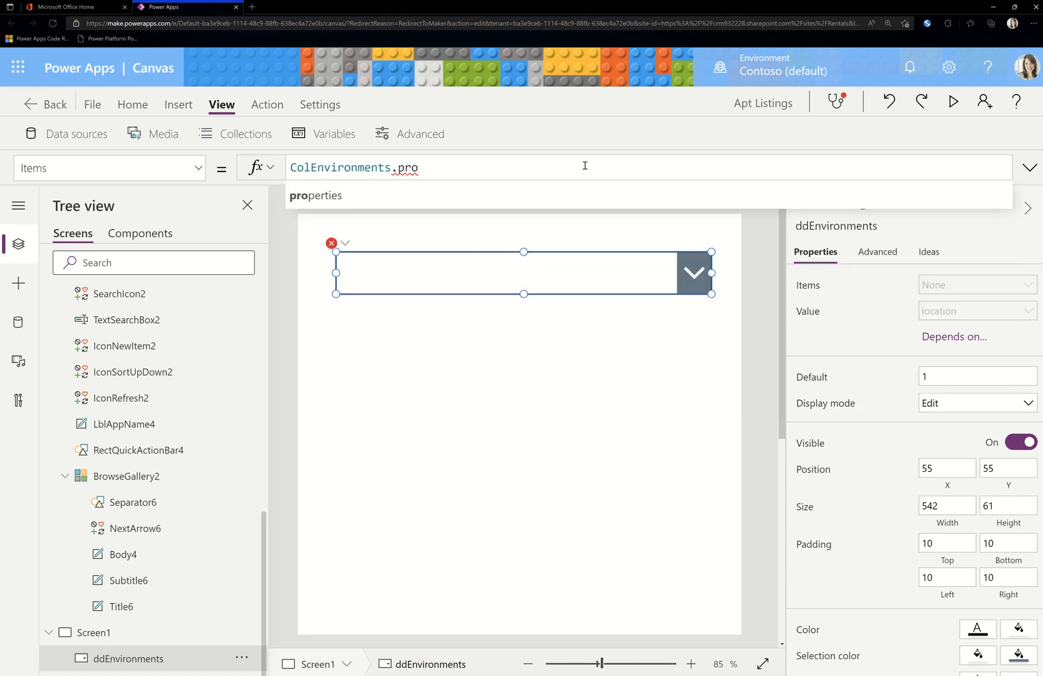
key(Tab)
text(.)
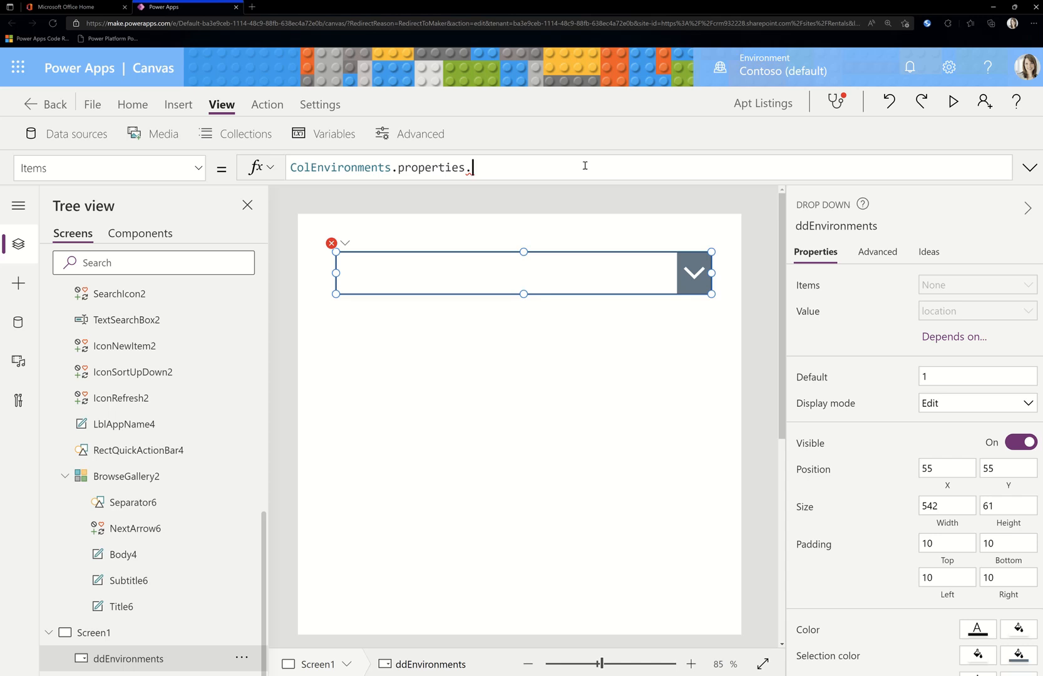
key(BackSpace)
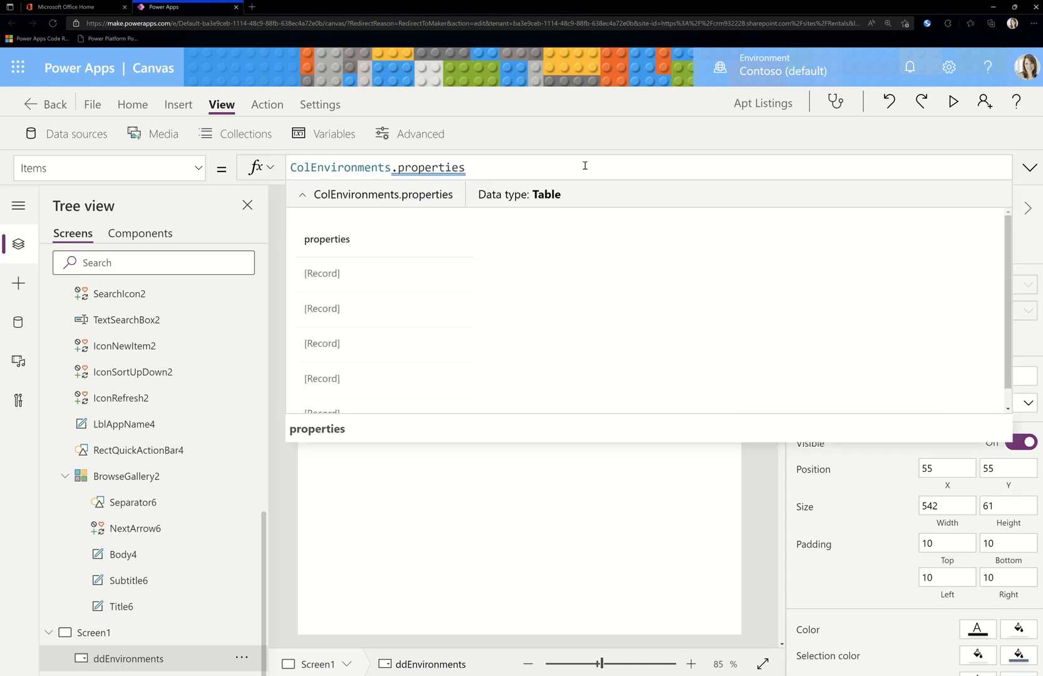
text(.)
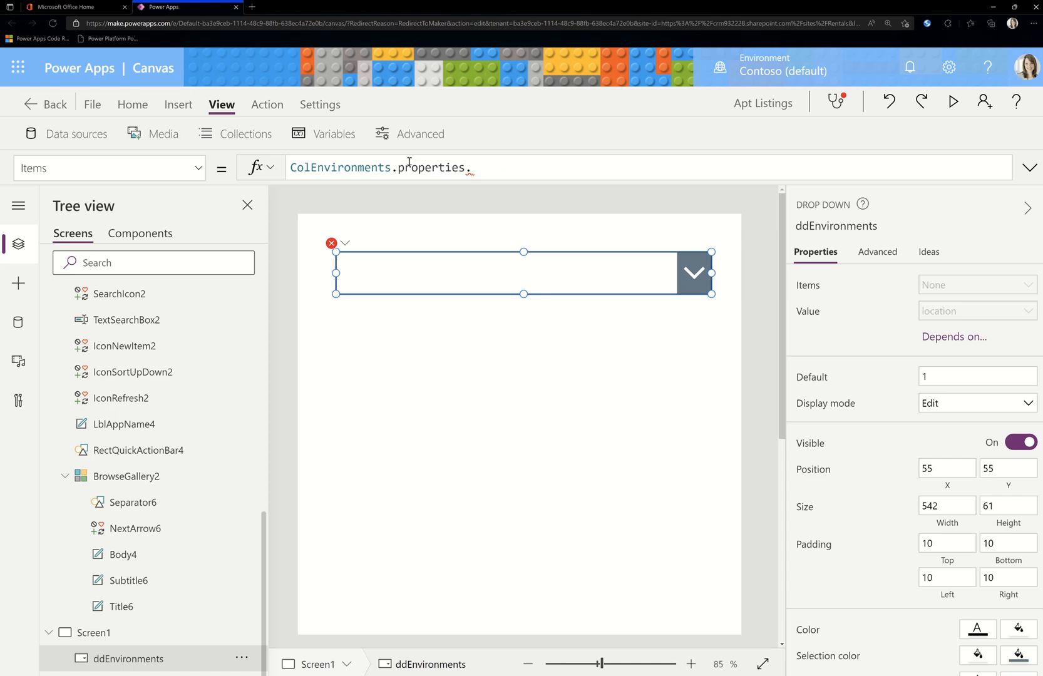
key(ctrl+a)
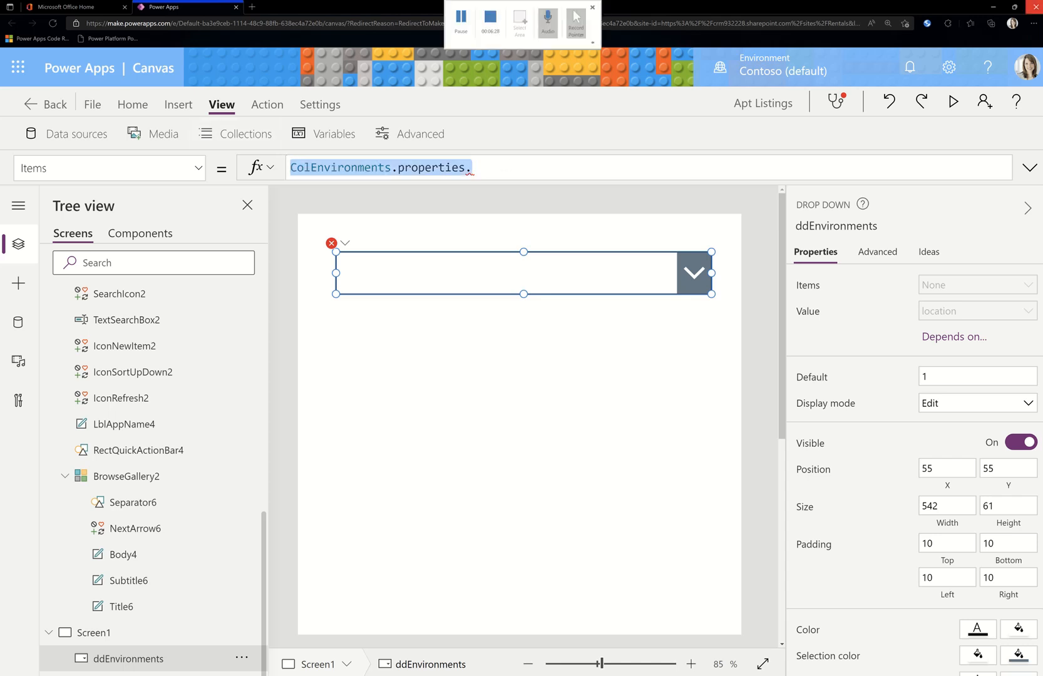
key(Right)
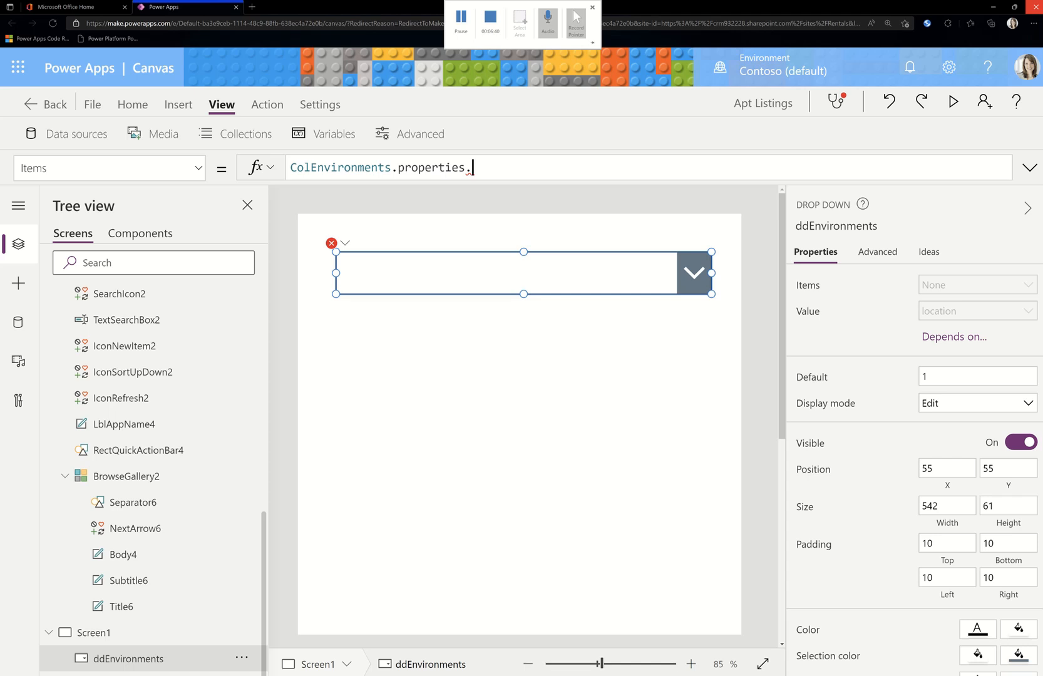
Step: Replace the Items formula of ddEnvironments with an AddColumns function that uses ColEnvironments as its source
key(ctrl+a)
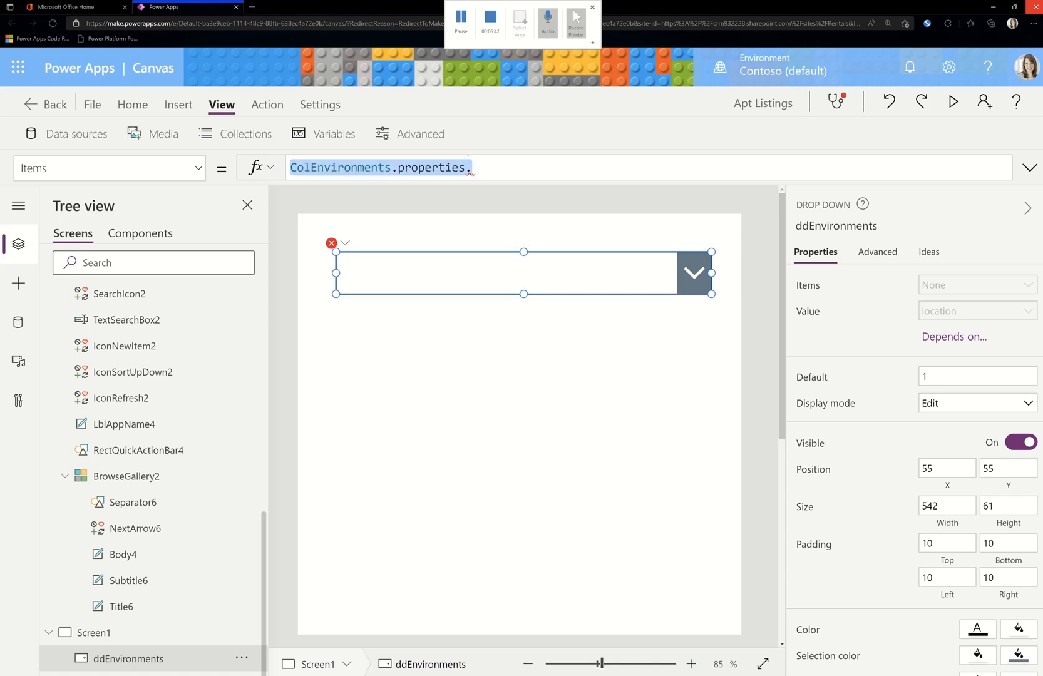
text(Addc)
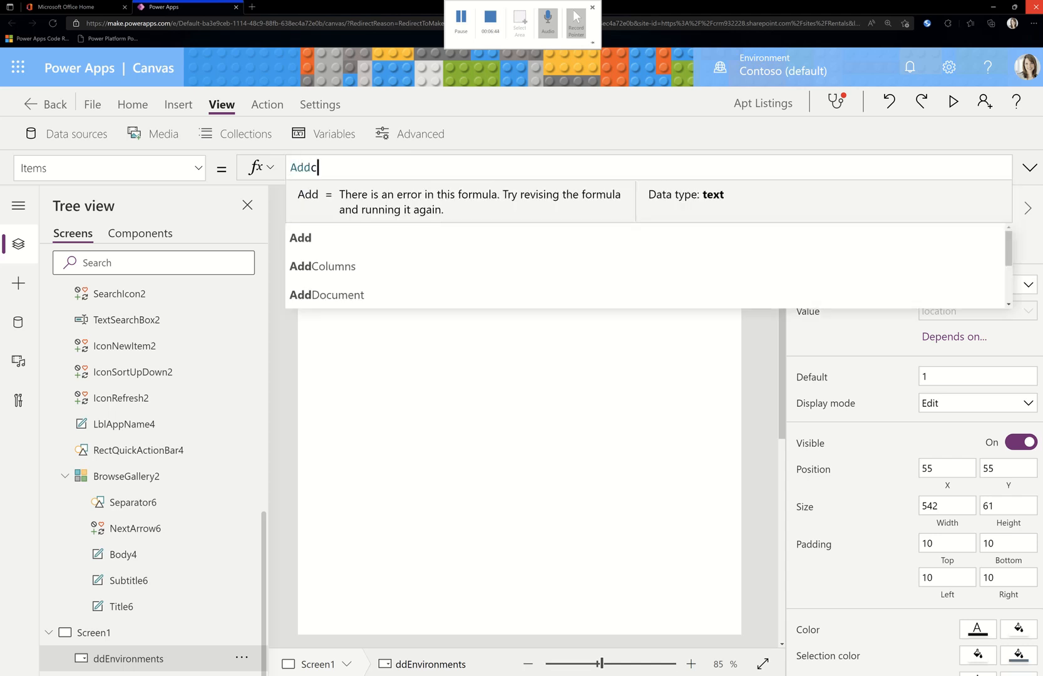
text(o)
key(Tab)
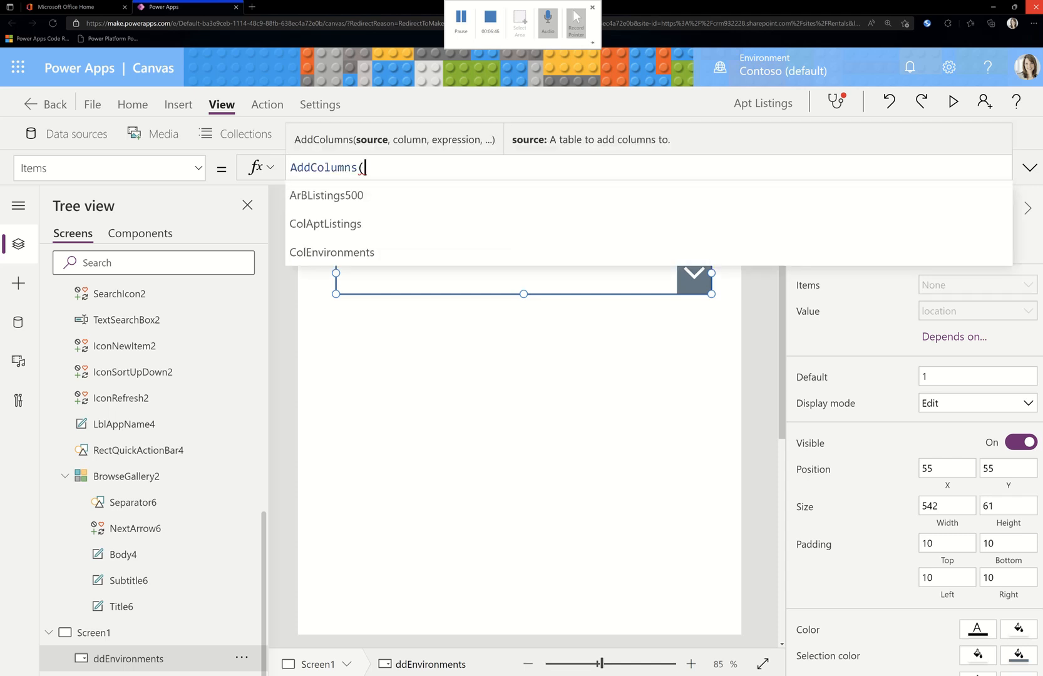
key(Down)
key(Down)
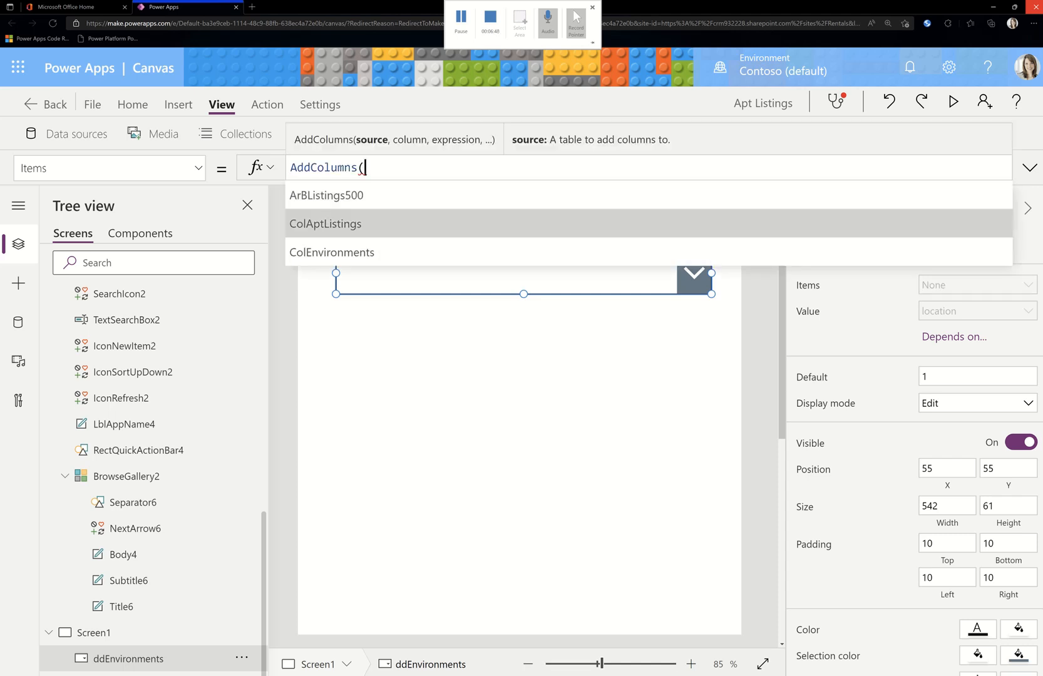
key(Tab)
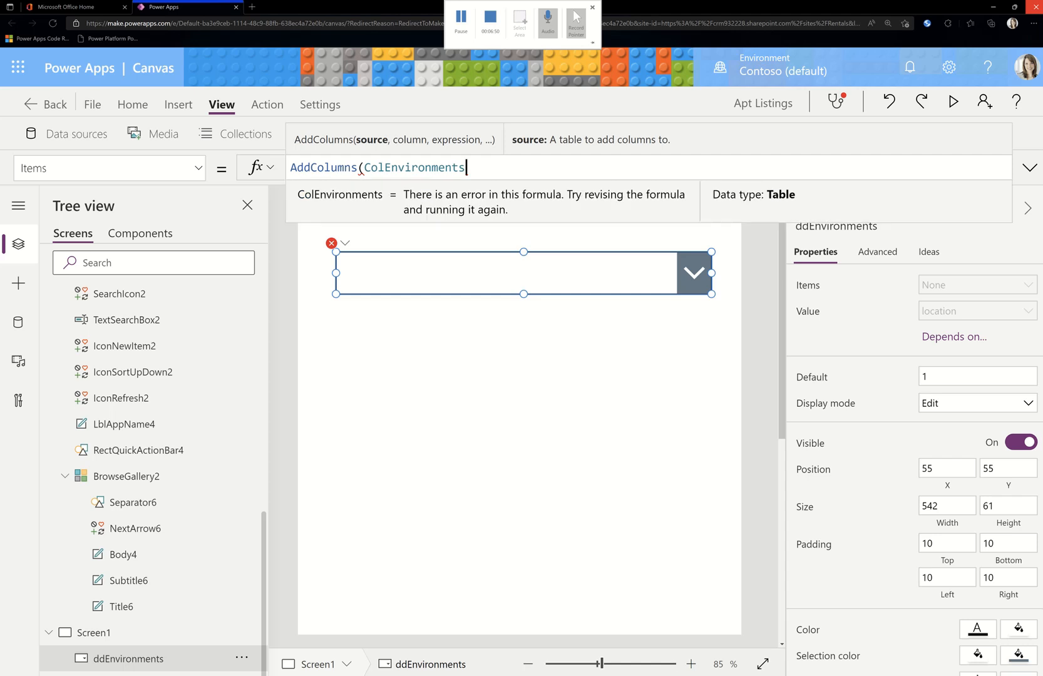
text(,)
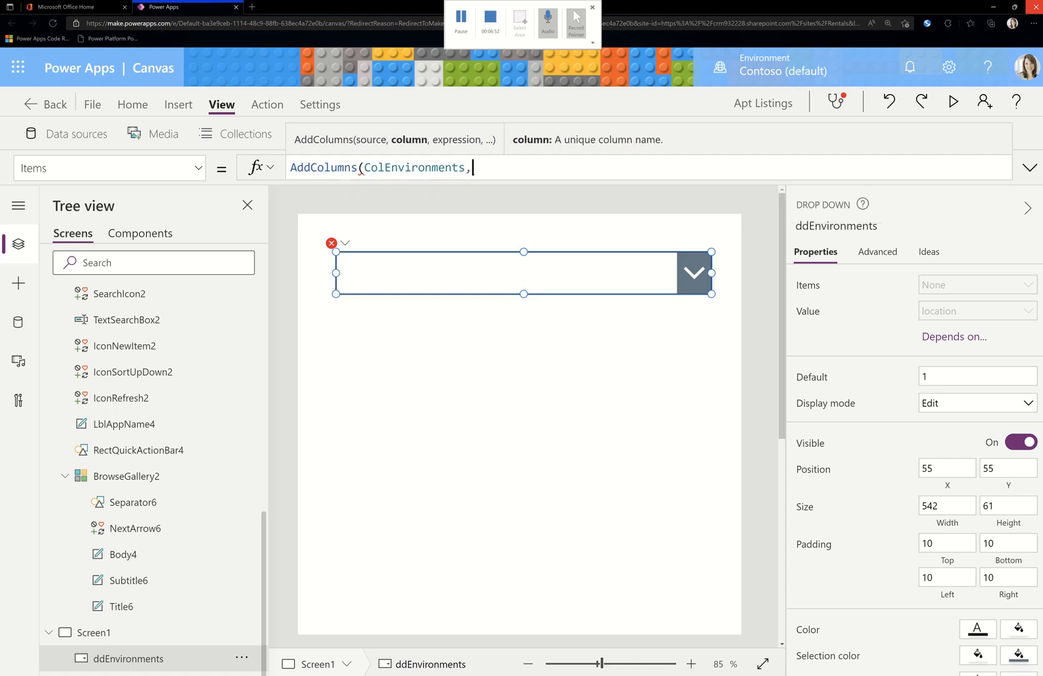
Step: Complete the AddColumns formula with a "Display Name" column whose expression is properties.displayName
text("Display Name")
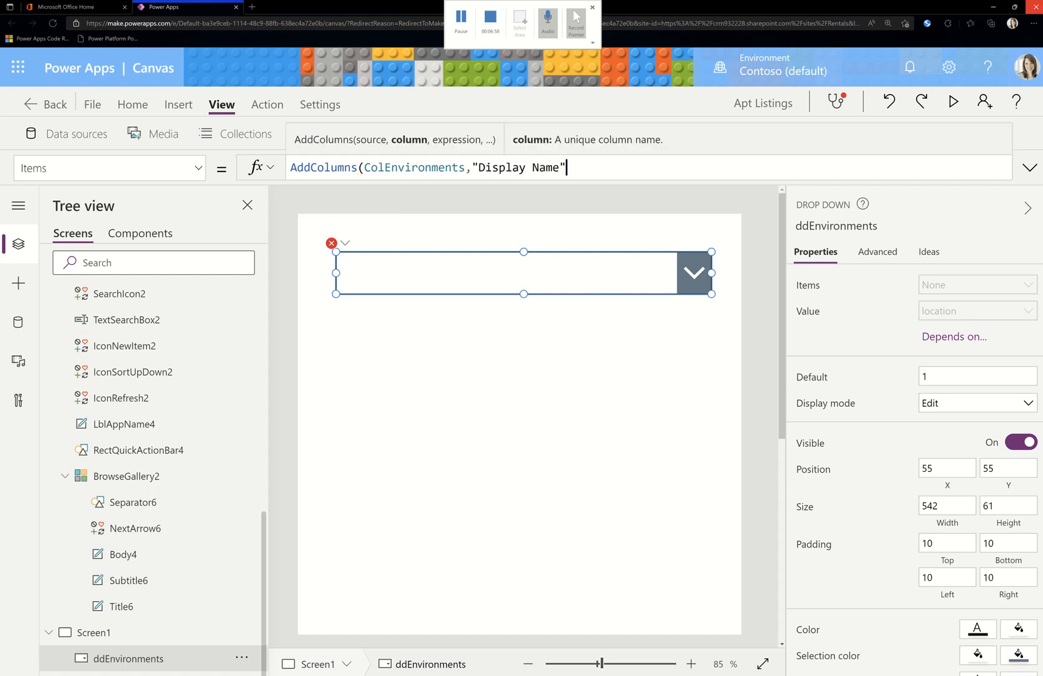
text(,)
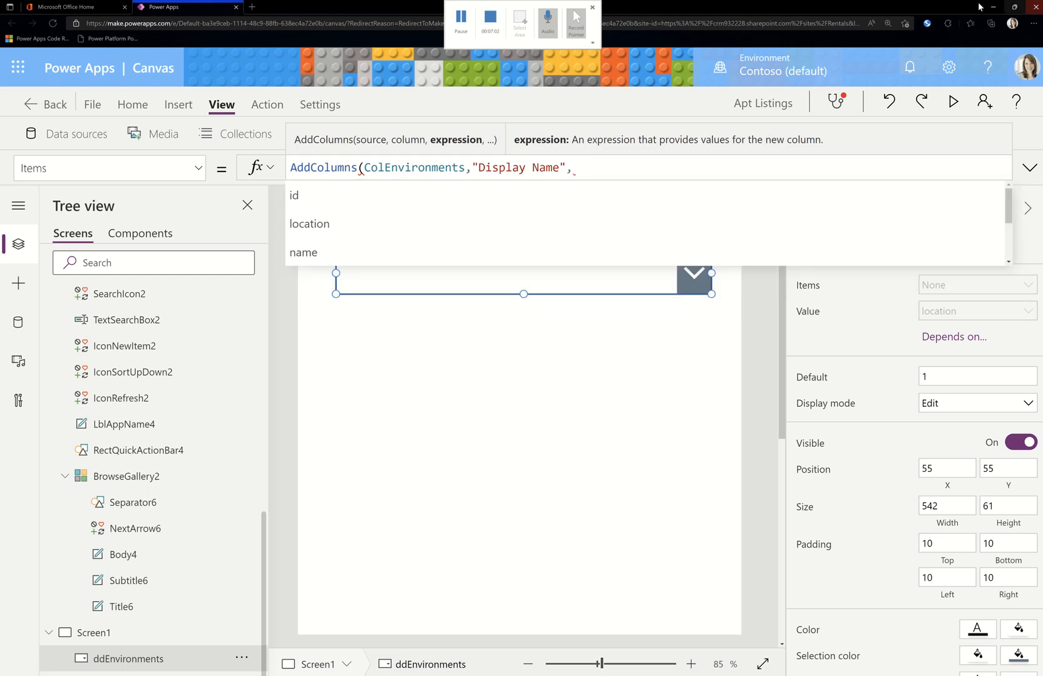
scroll(435, 223, down, 1)
scroll(435, 223, down, 1)
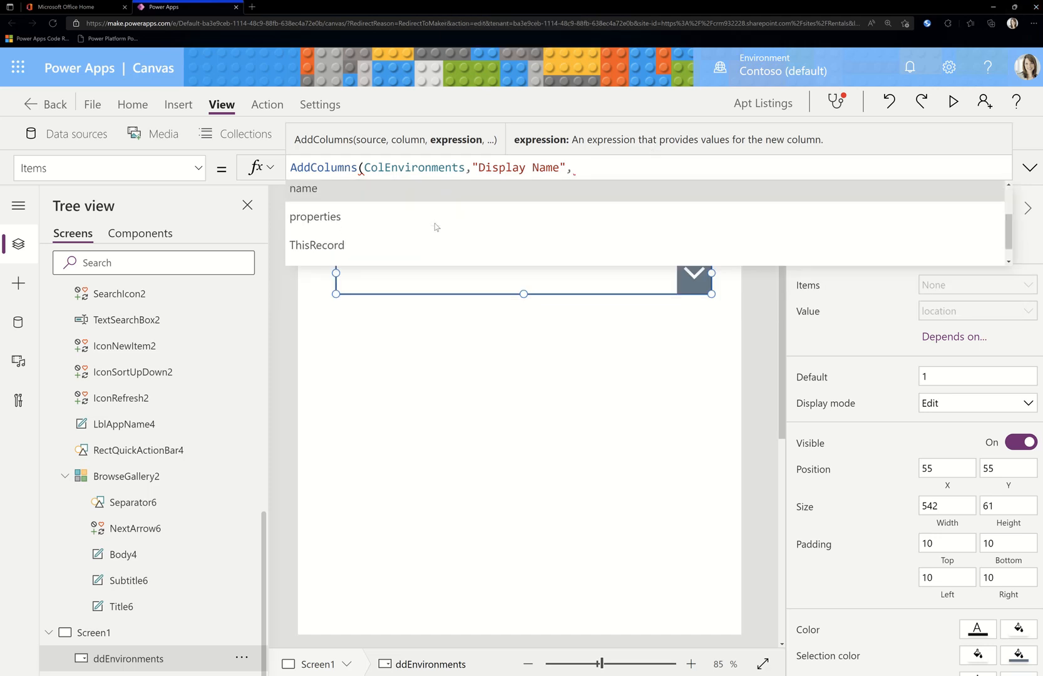
click(316, 217)
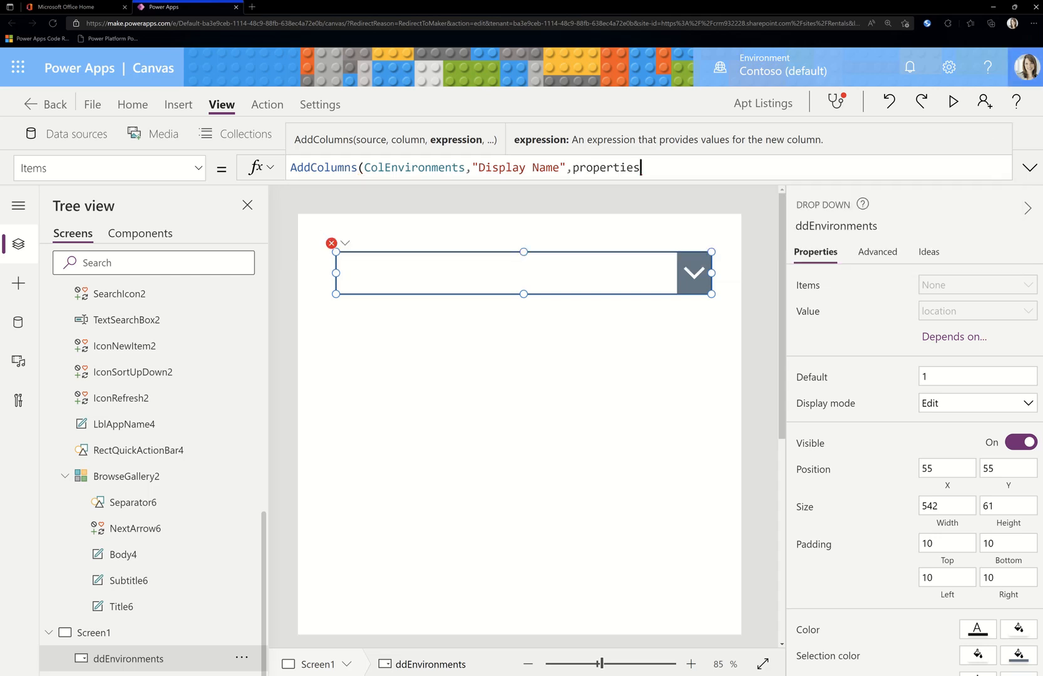
text(.)
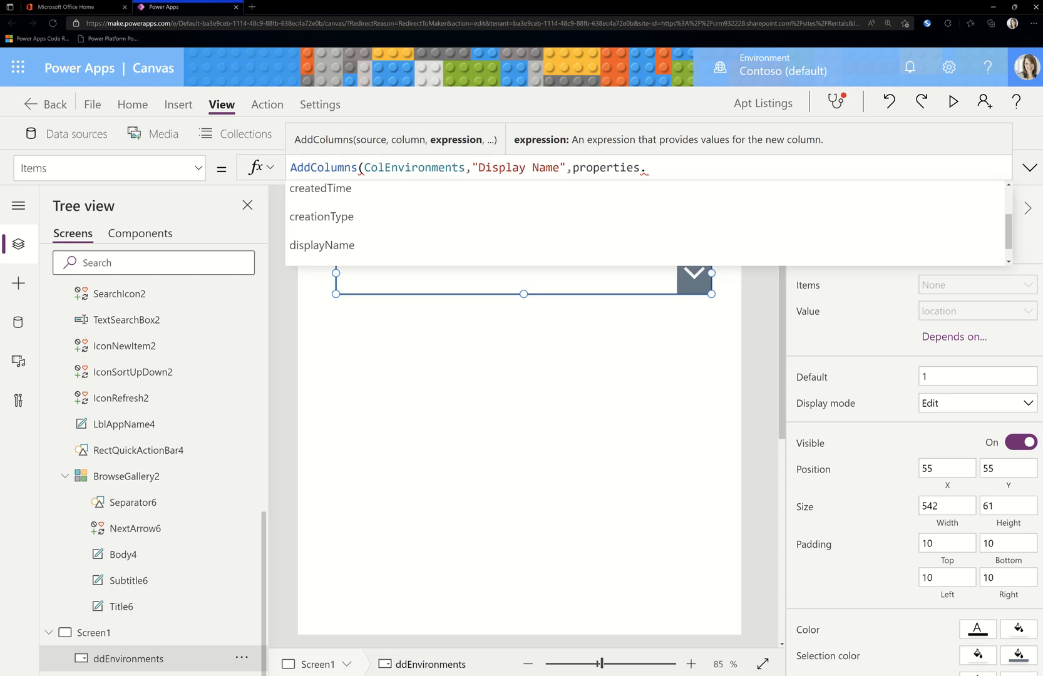
click(562, 246)
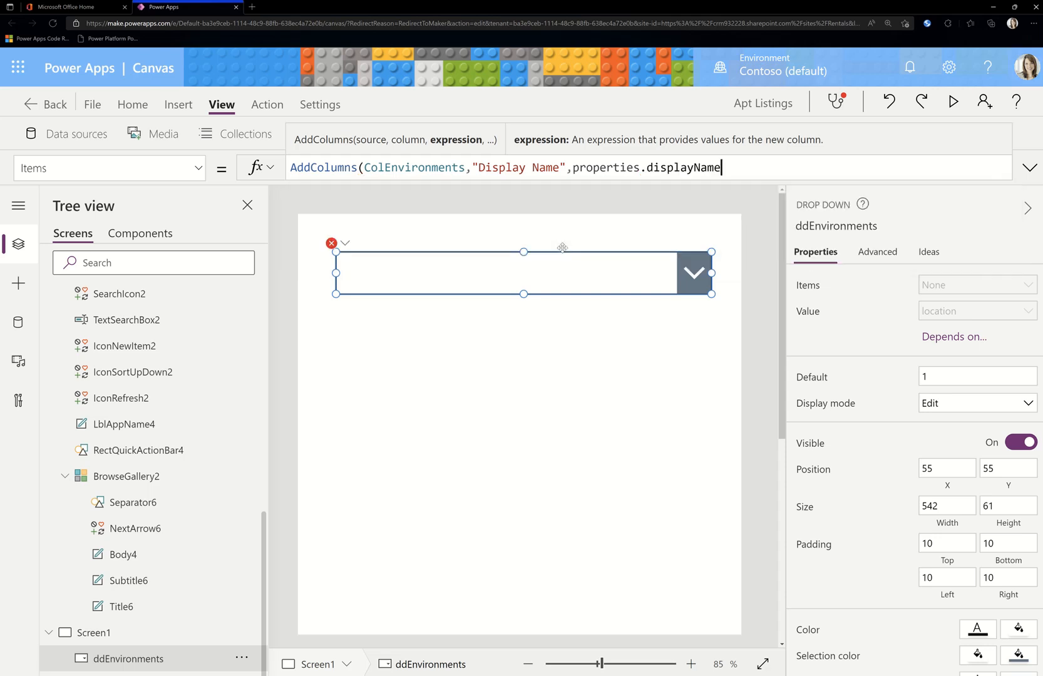
text())
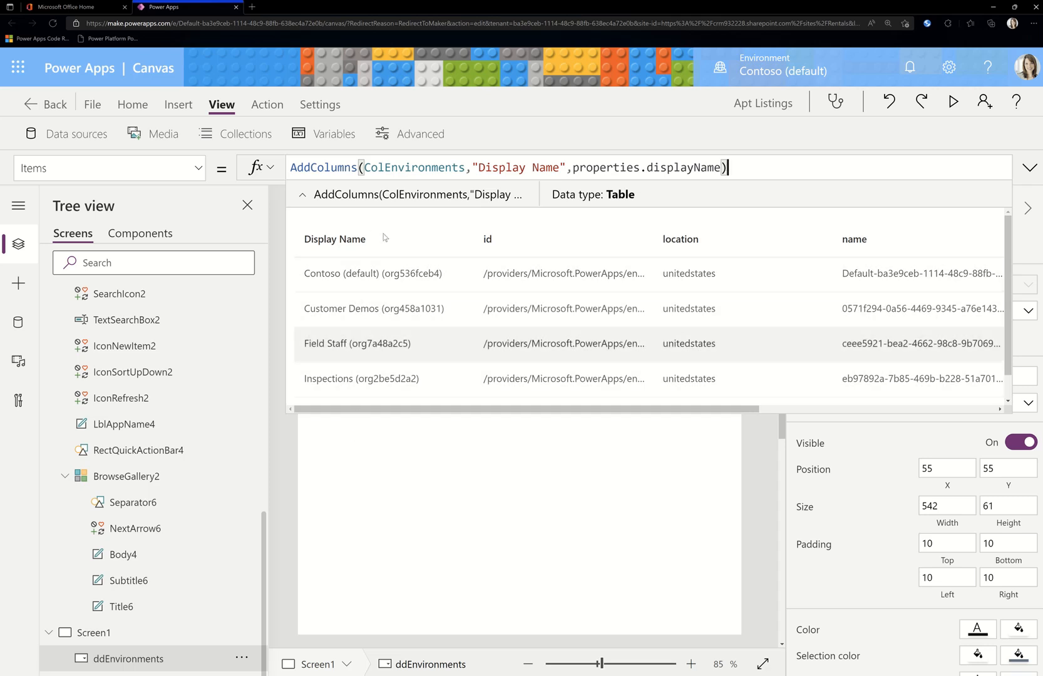
click(587, 509)
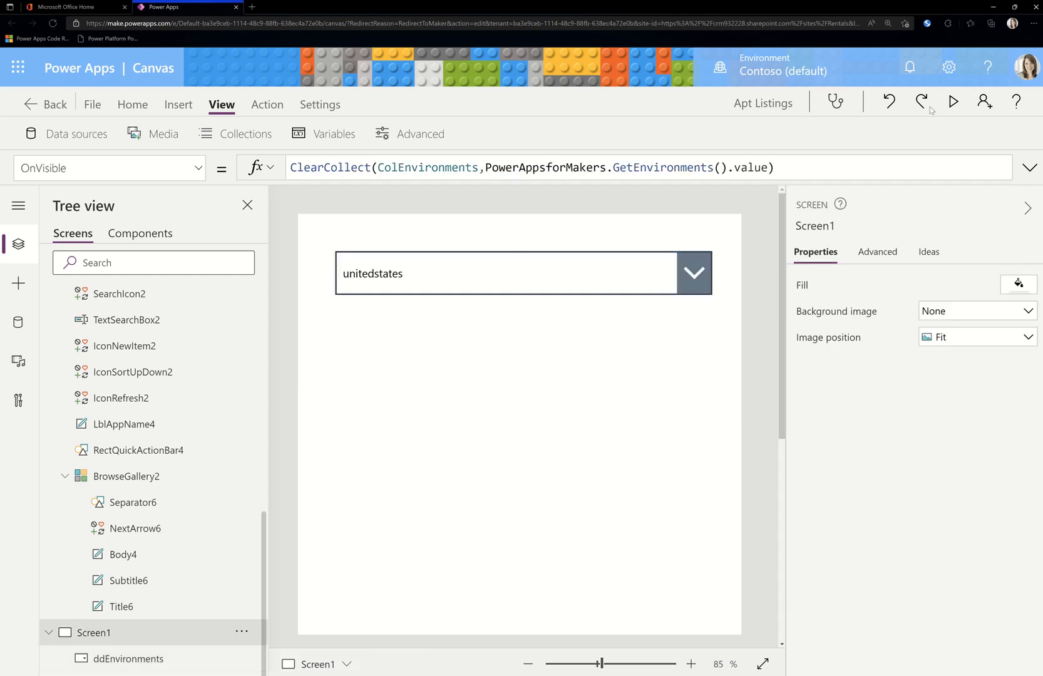
Step: Append .'Display Name' to the AddColumns formula in ddEnvironments' Items so that the drop-down uses only that column
click(567, 268)
click(754, 168)
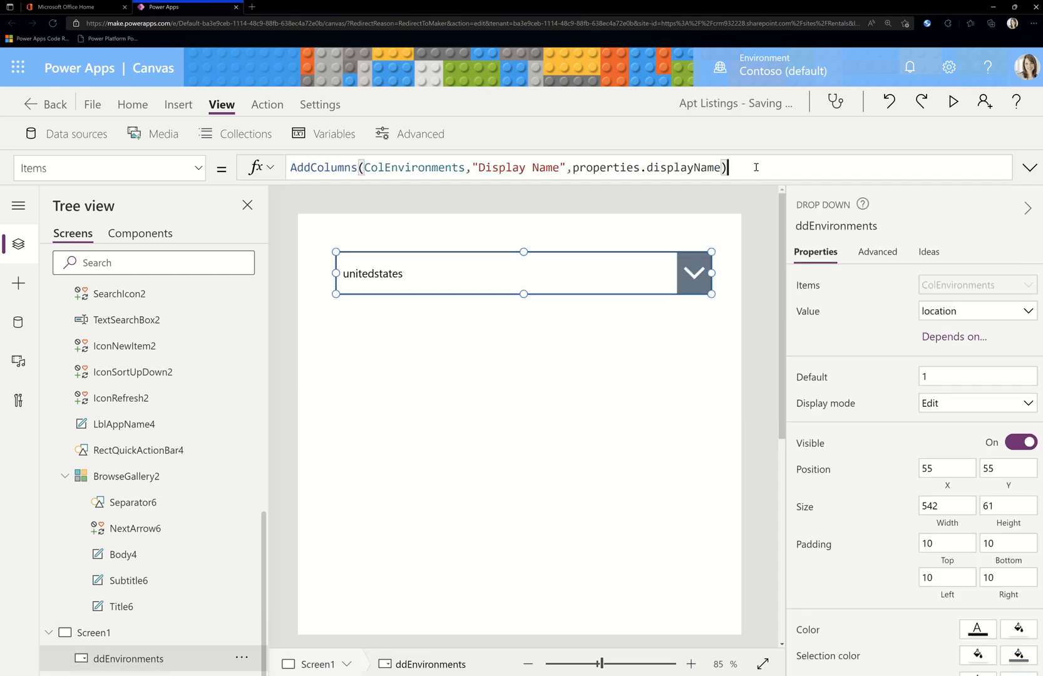
text(.)
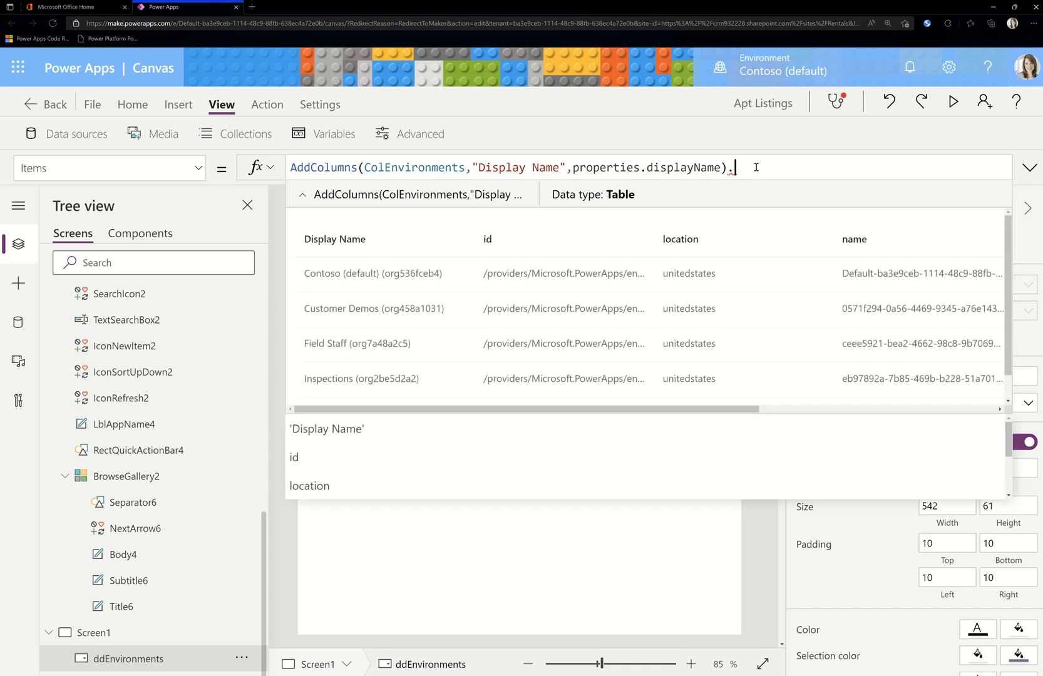
key(Tab)
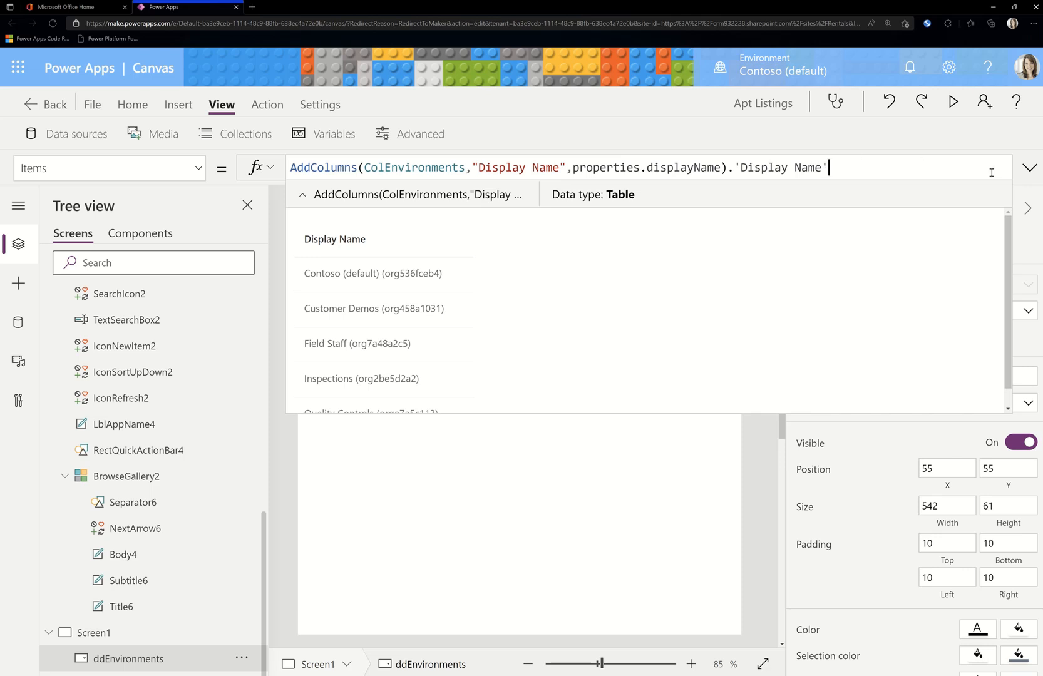
click(1030, 167)
click(674, 432)
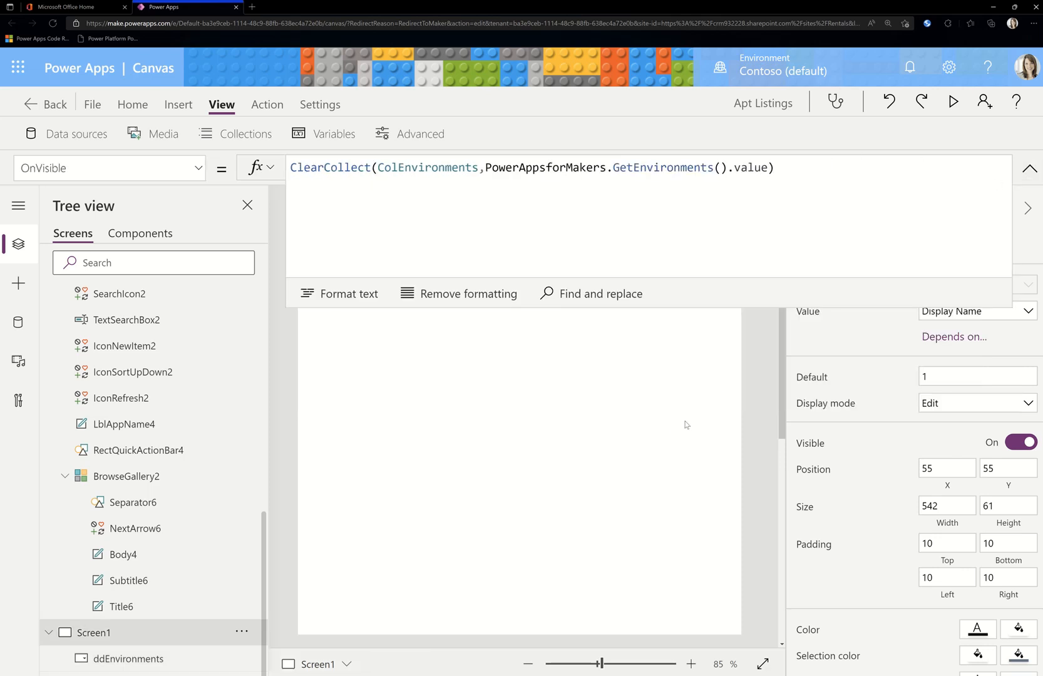
drag(763, 307, 770, 182)
click(659, 295)
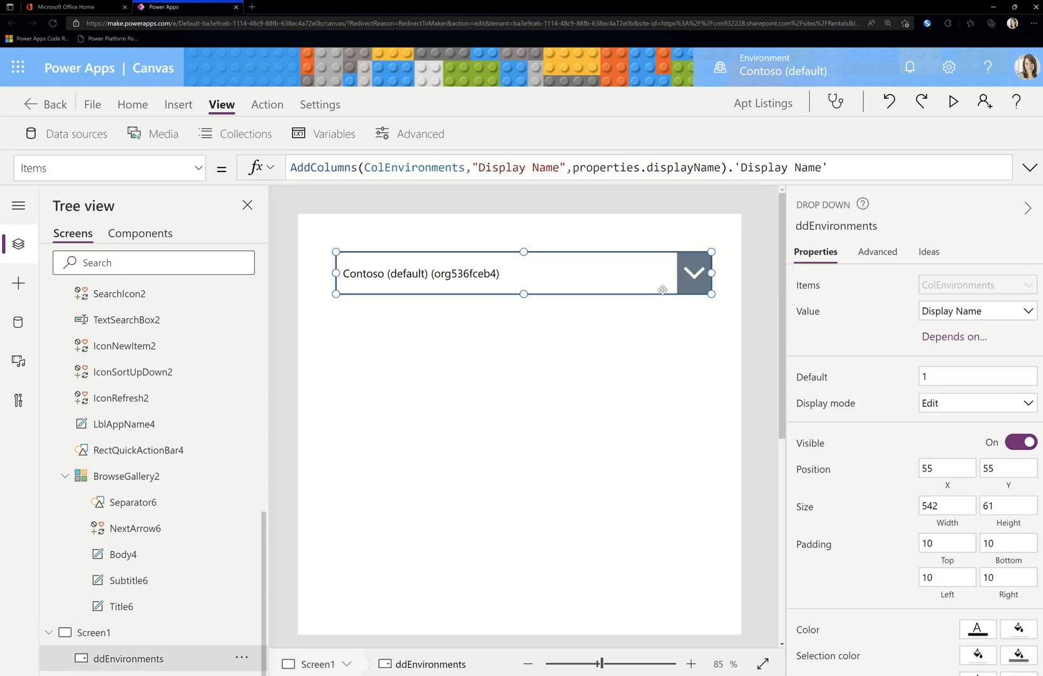
Step: Preview Screen1, check the environment choices in the drop-down, and exit the preview
click(956, 103)
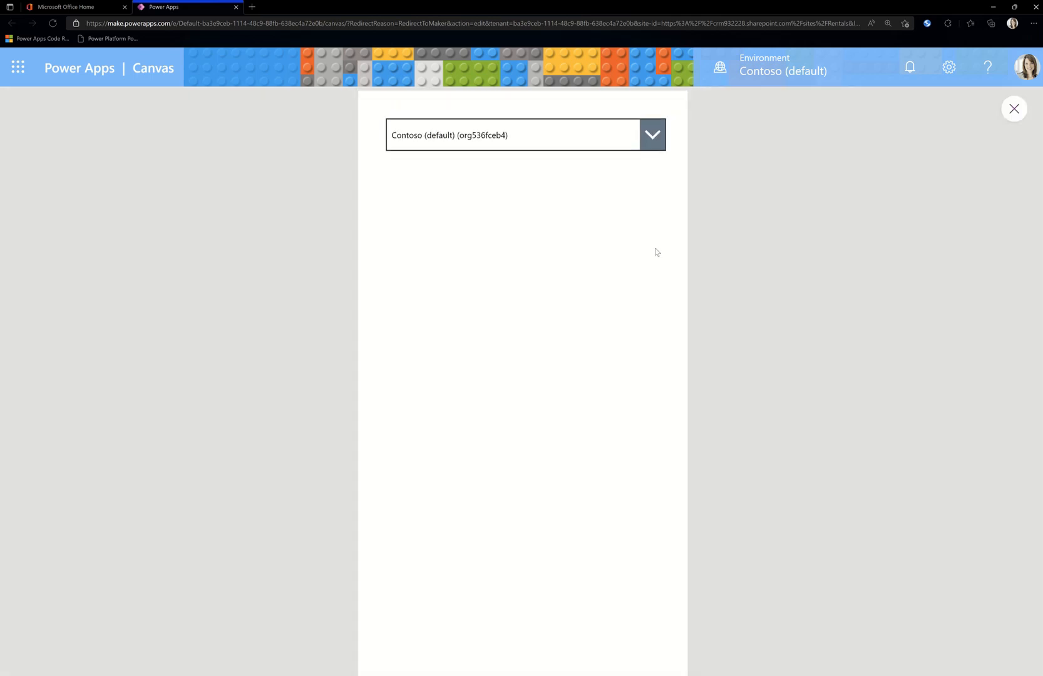
click(653, 135)
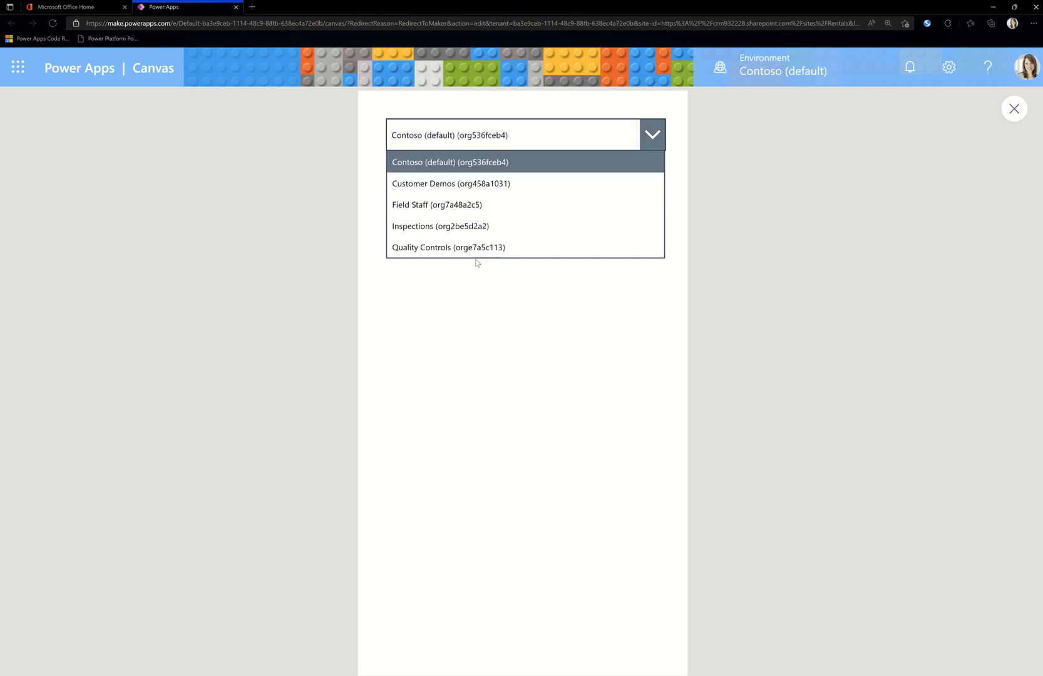
click(1018, 117)
click(700, 443)
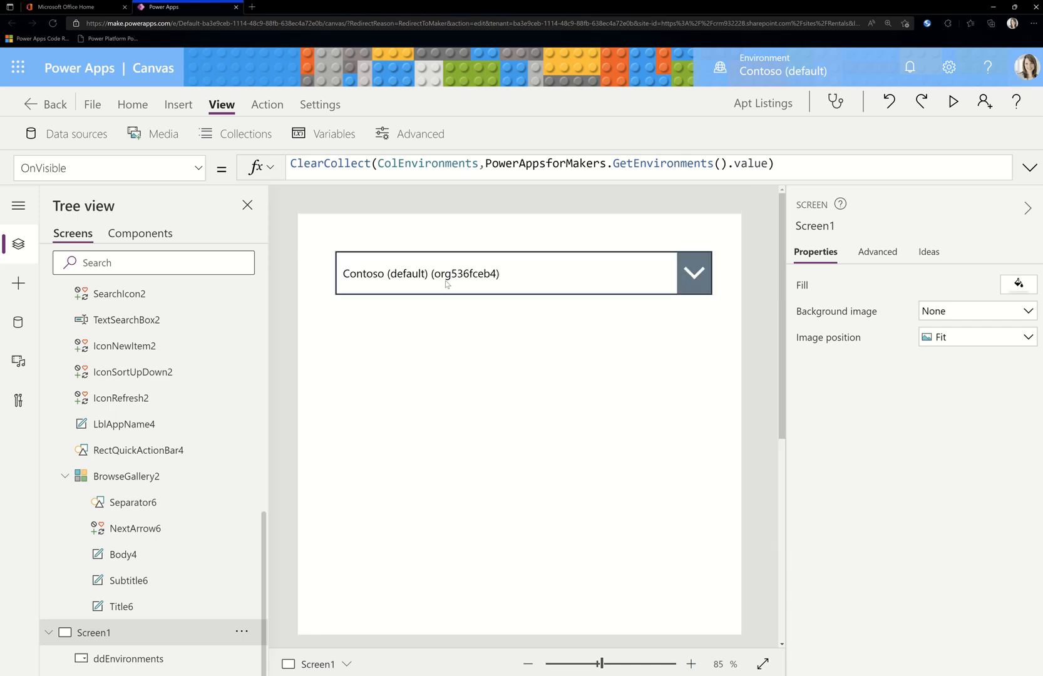
Step: Examine the table produced by the AddColumns function in the Items formula of ddEnvironments
click(447, 284)
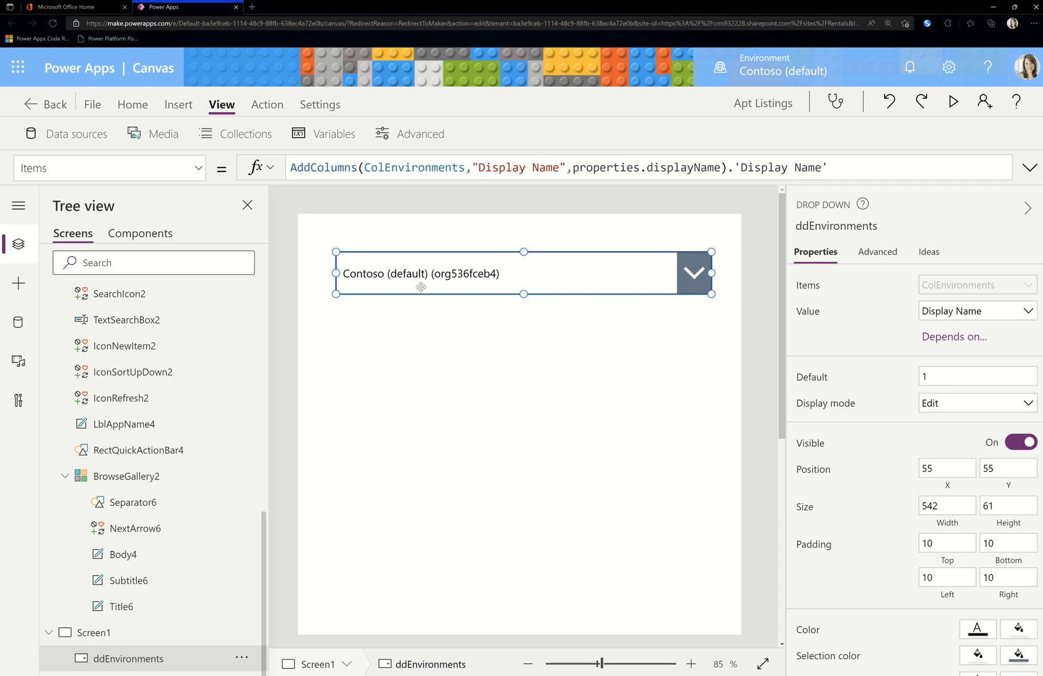
double_click(359, 178)
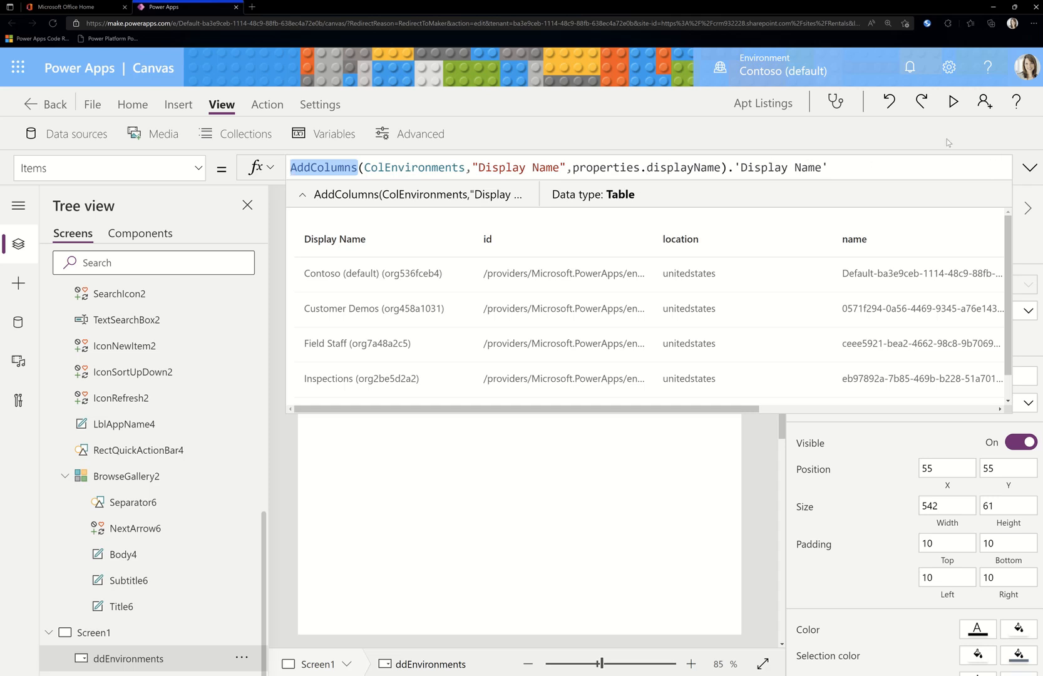
click(615, 432)
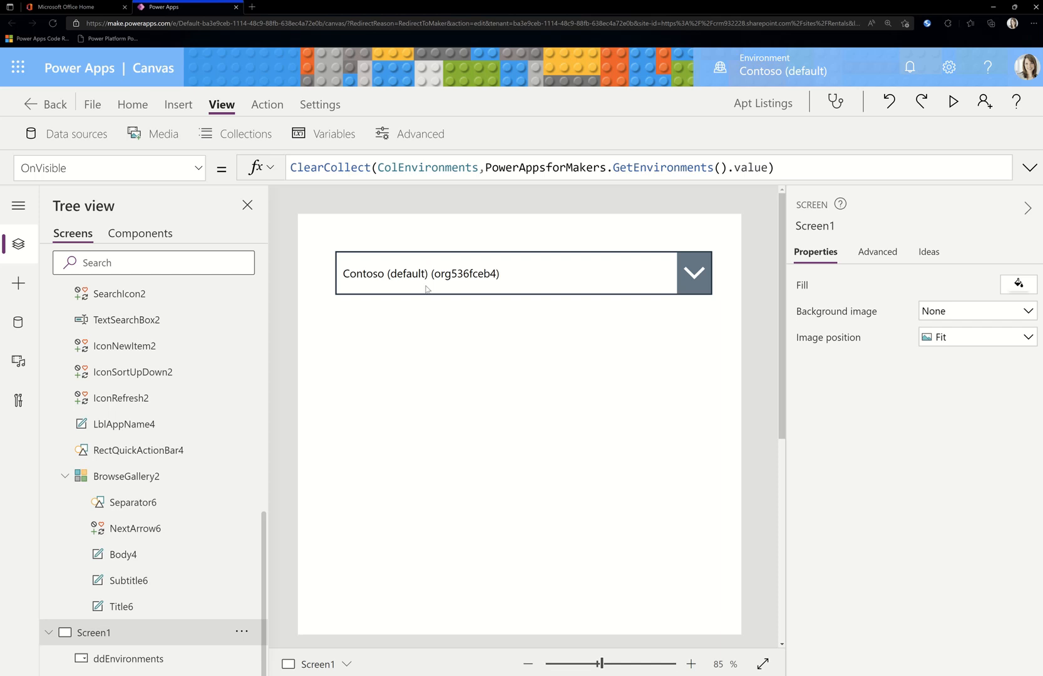